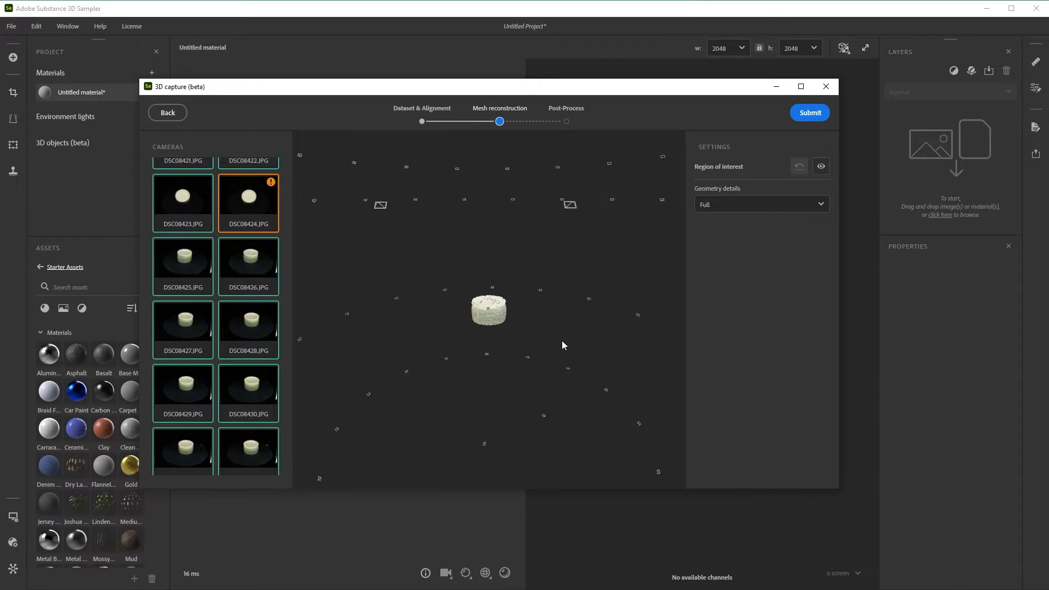
scroll(490, 375, up, 10)
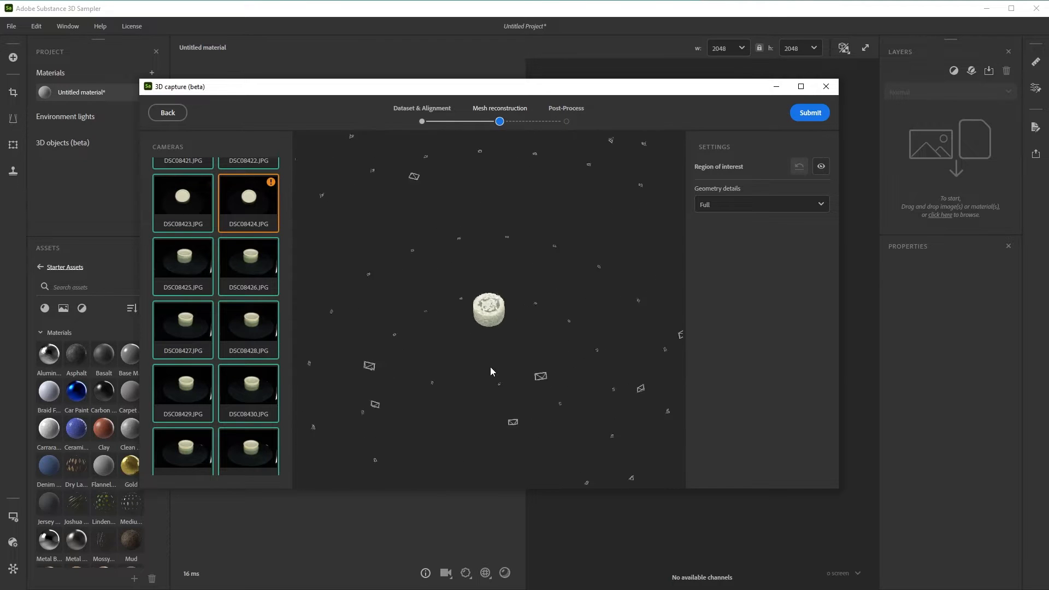
scroll(522, 358, down, 3)
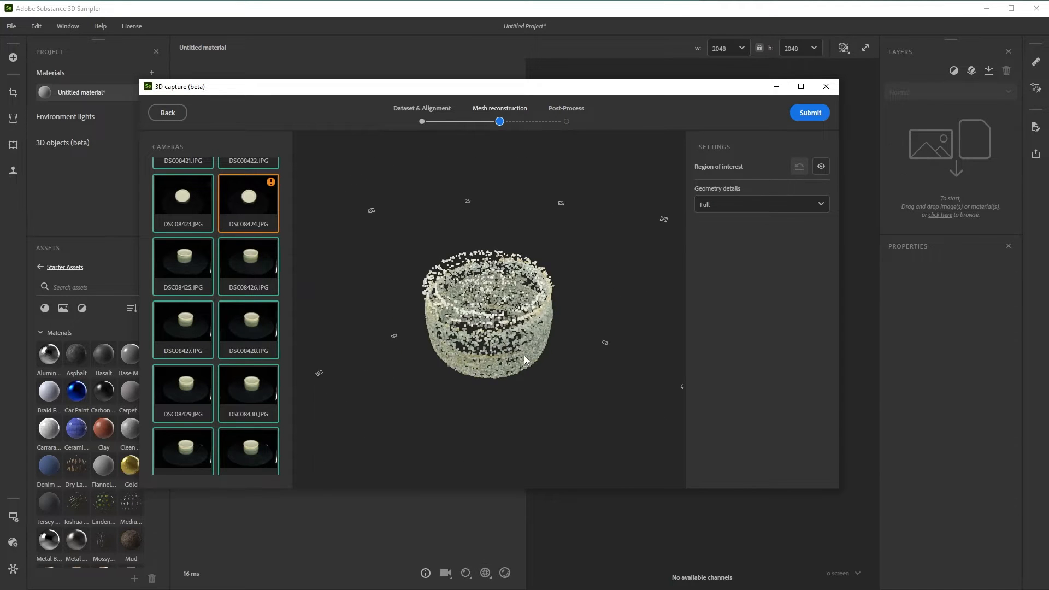
drag(523, 356, 543, 321)
mouse_move(536, 379)
mouse_down()
mouse_move(536, 198)
mouse_move(527, 388)
mouse_up()
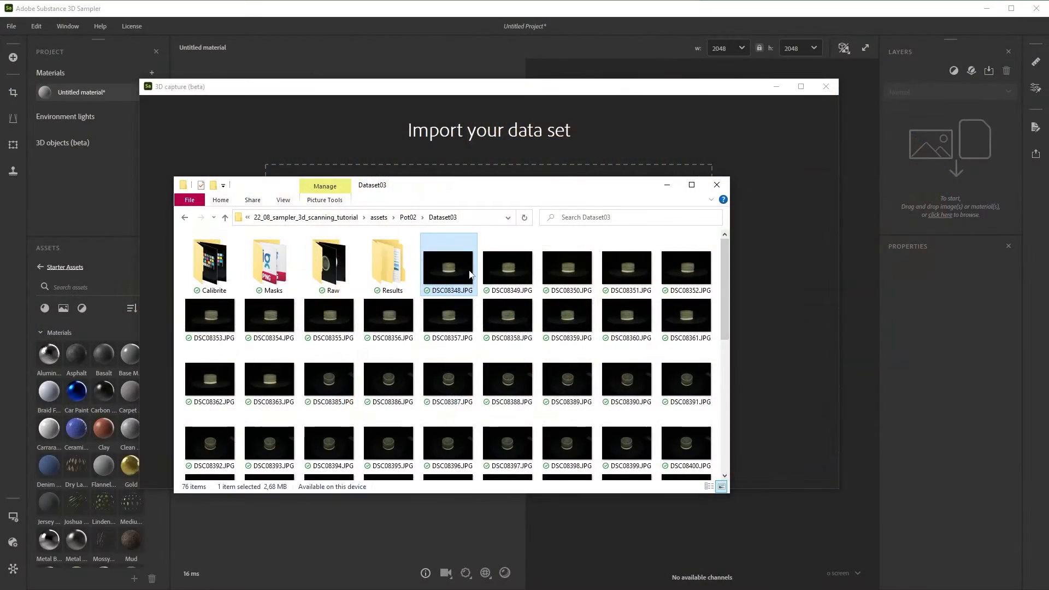
Load all the photos from DSC08348.JPG through DSC08446.JPG into the 3D capture data set and minimise the Dataset03 folder window
scroll(466, 277, down, 5)
shift+click(402, 468)
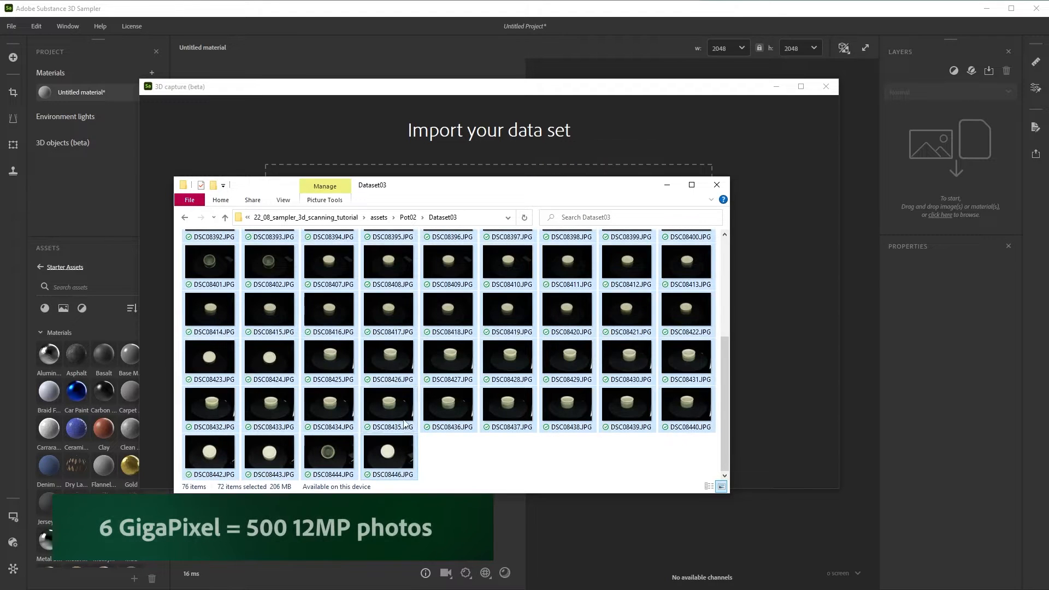
drag(466, 191, 725, 254)
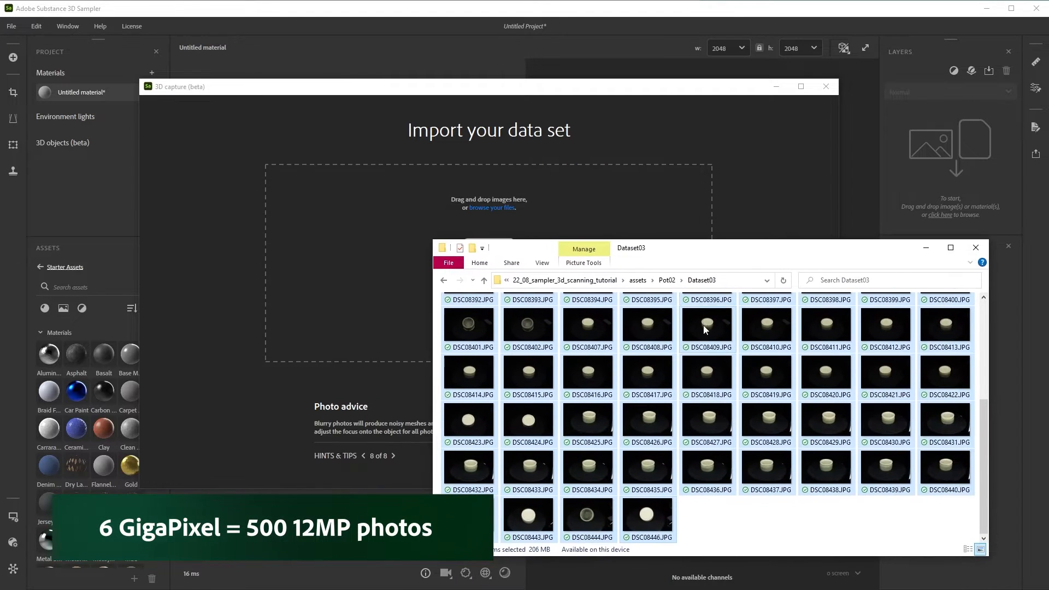
drag(708, 306, 397, 242)
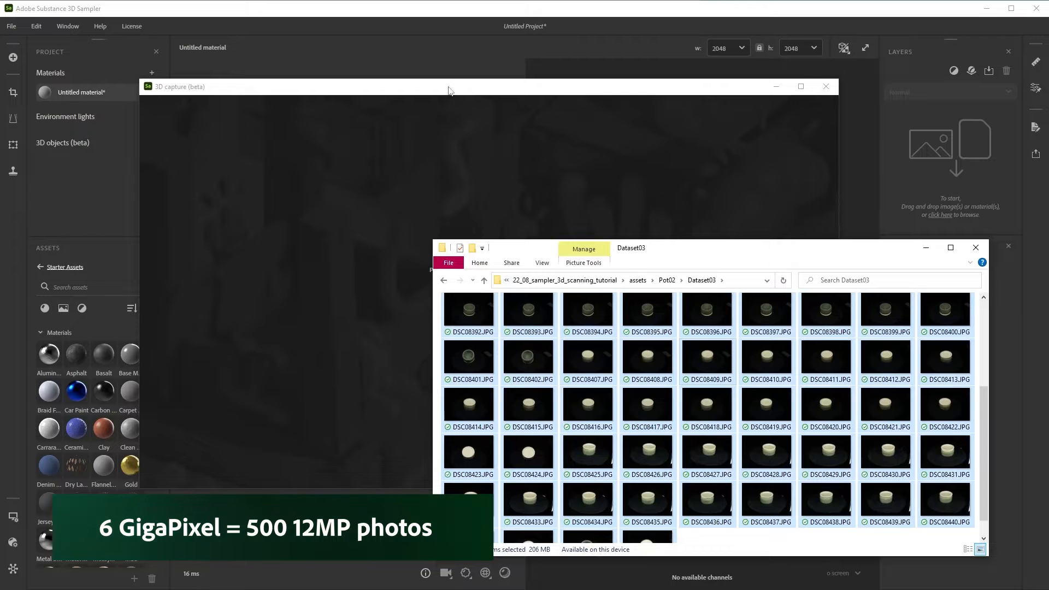
click(926, 247)
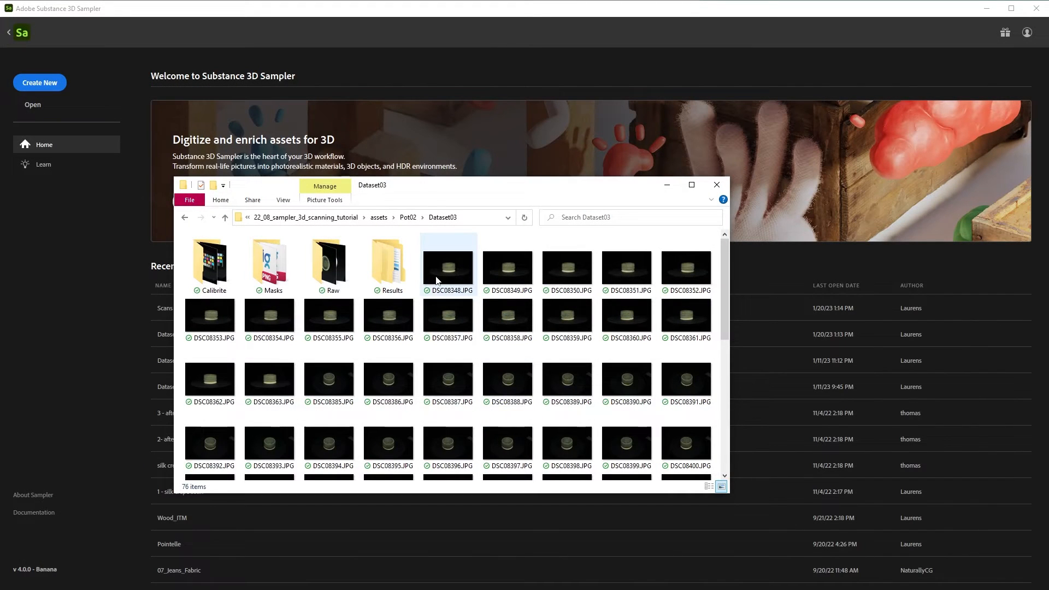
Open DSC08348.JPG from the Dataset03 folder in ImageGlass and browse through the following turntable photos of the pot
click(438, 279)
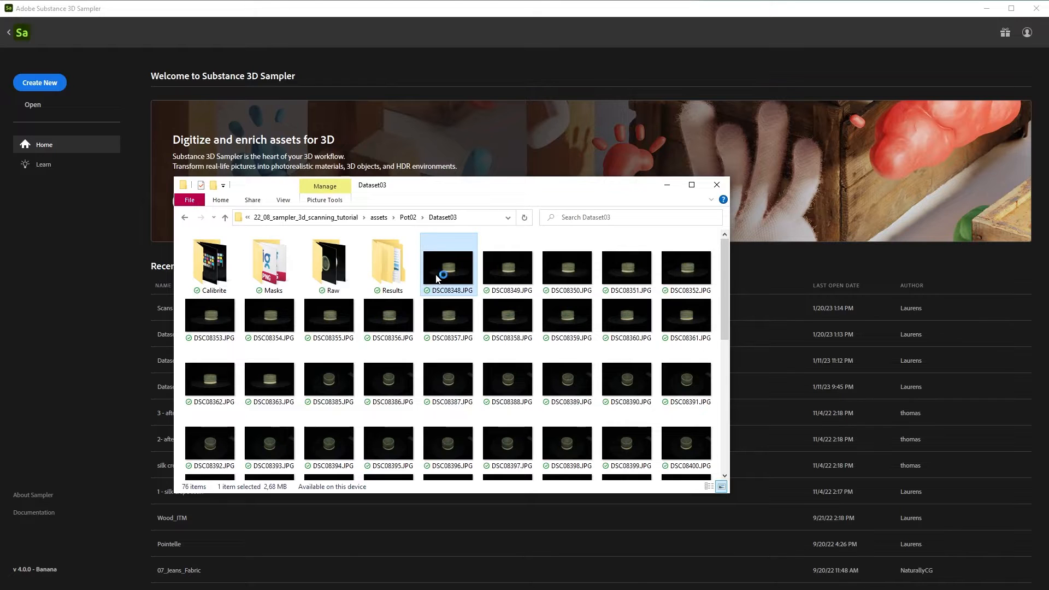
double_click(438, 279)
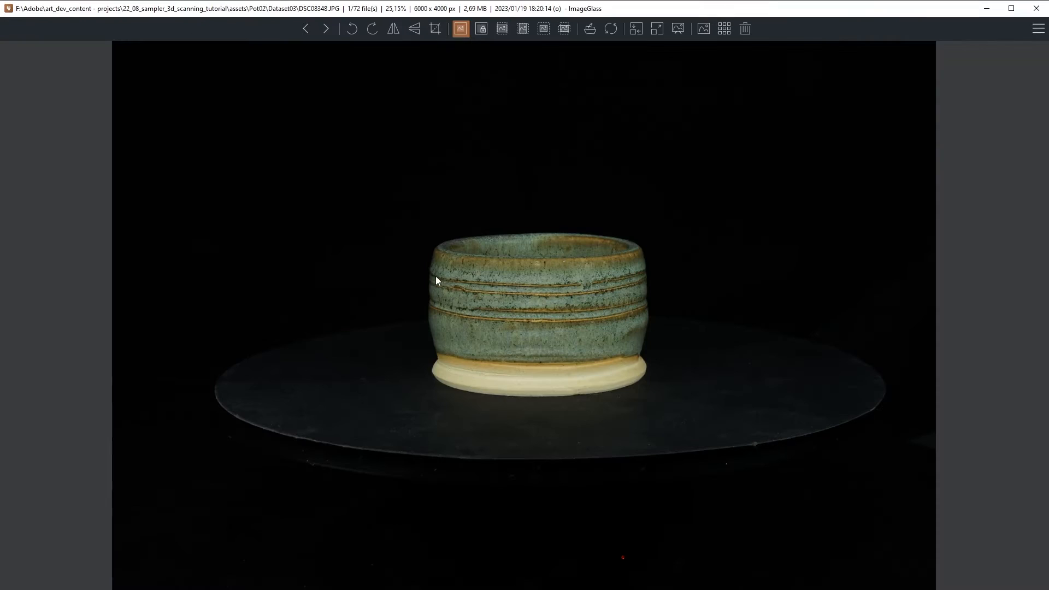
key(Right)
key(Right)
key(Right)
key(Right)
key(Right)
key(Right)
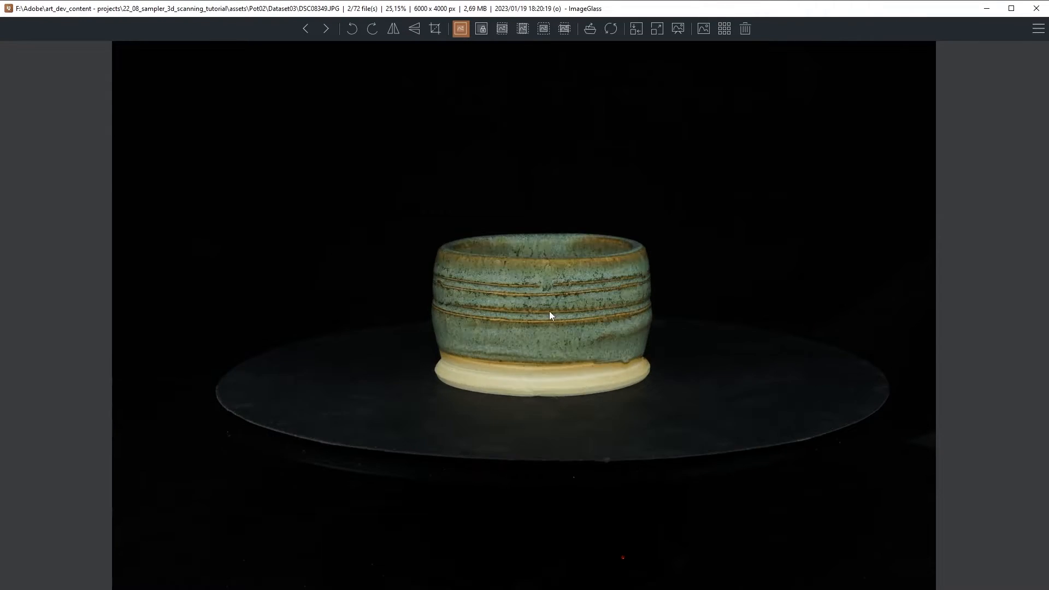
key(Right)
key(Right)
key(Right)
key(Right)
key(Right)
key(Right)
key(Right)
key(Right)
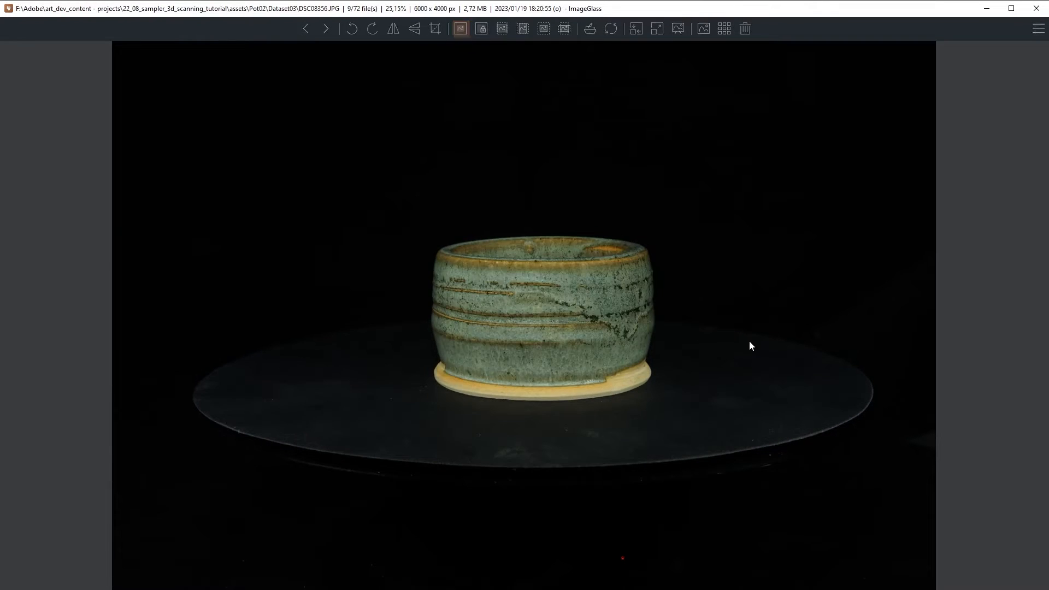
key(Right)
key(Right)
key(Right)
key(Right)
key(Right)
key(Right)
key(Right)
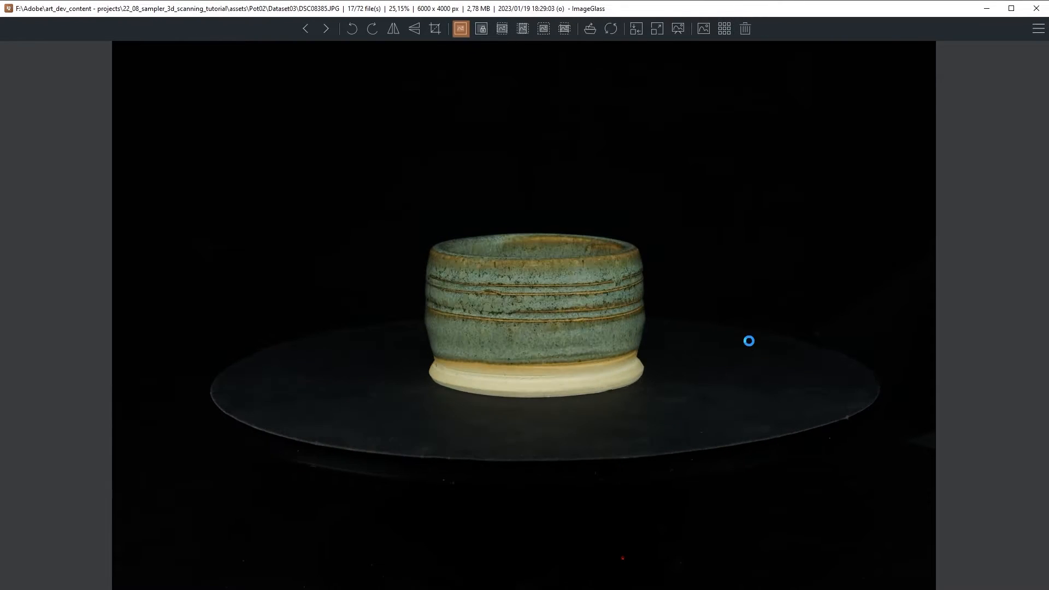
key(Right)
key(Right)
key(Right)
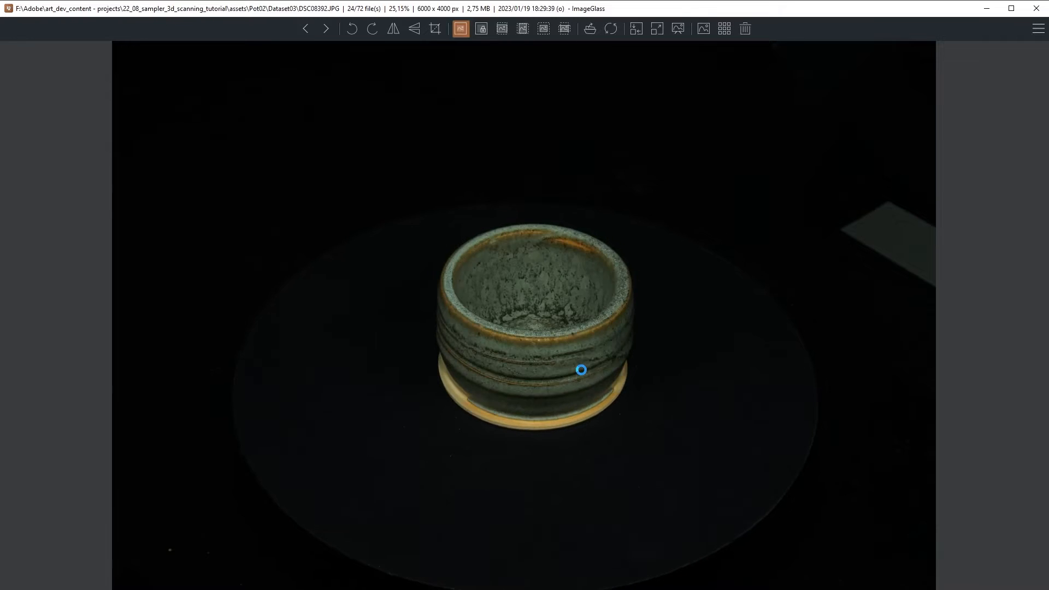
Examine the glaze, rim and base of the pot at close range in DSC08393.JPG, and close the image viewer
scroll(583, 371, up, 4)
scroll(583, 376, up, 4)
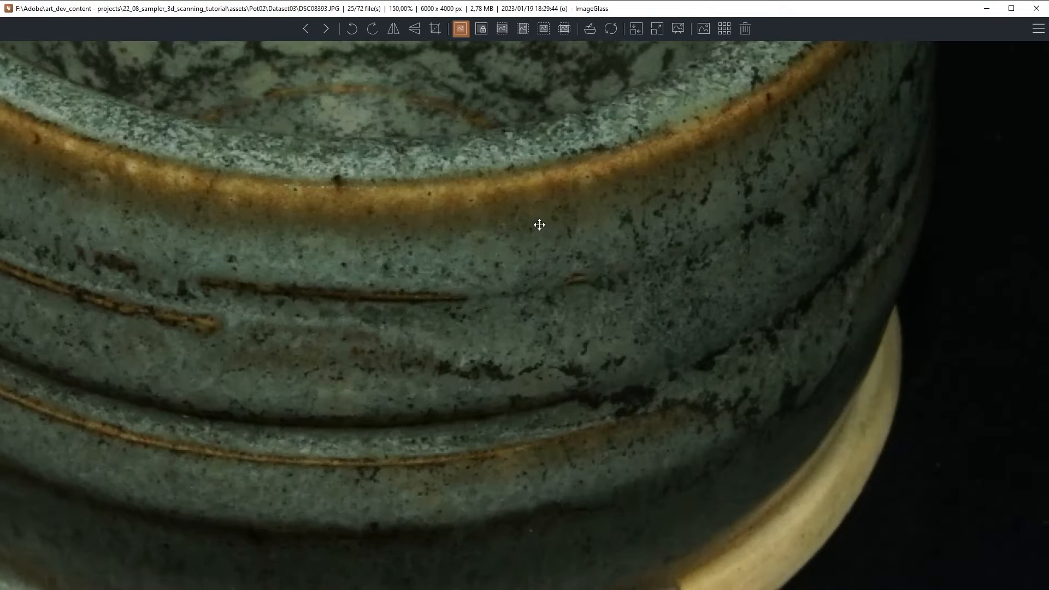
drag(539, 225, 678, 88)
drag(609, 369, 716, 112)
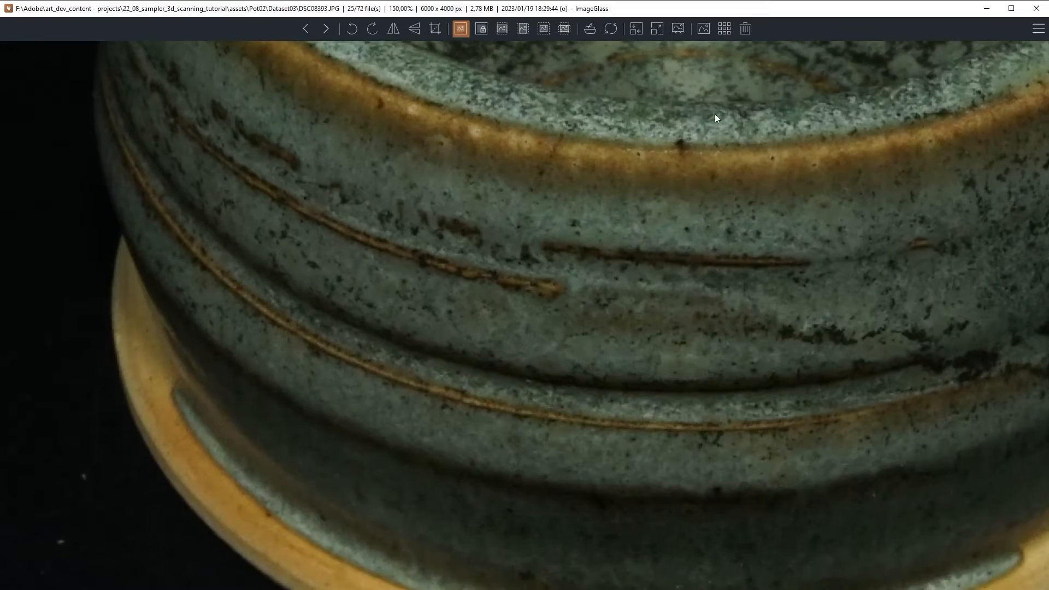
drag(632, 284, 649, 153)
scroll(638, 188, down, 4)
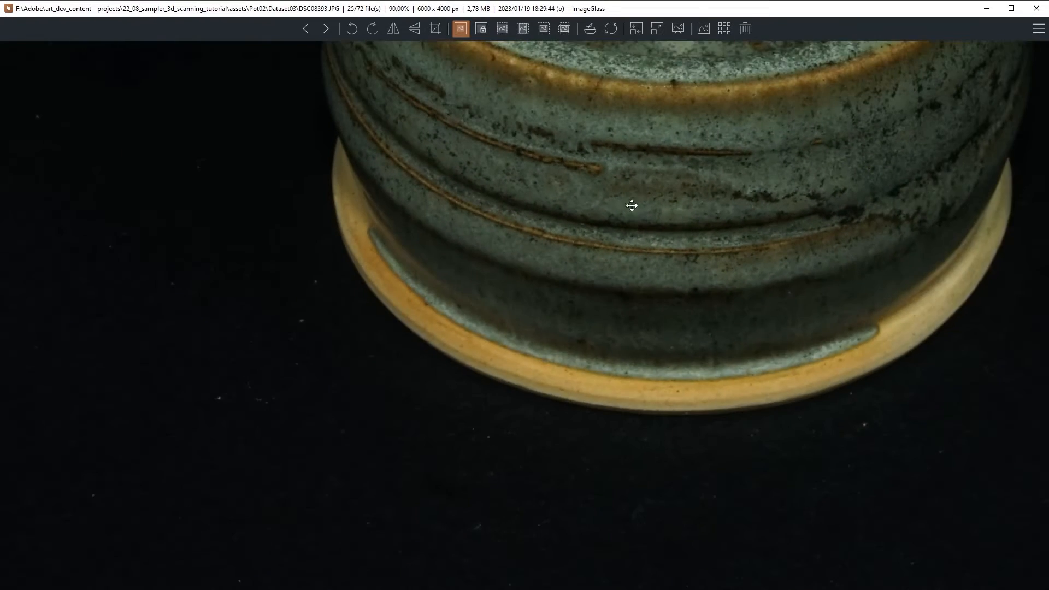
drag(706, 206, 543, 445)
scroll(592, 332, down, 3)
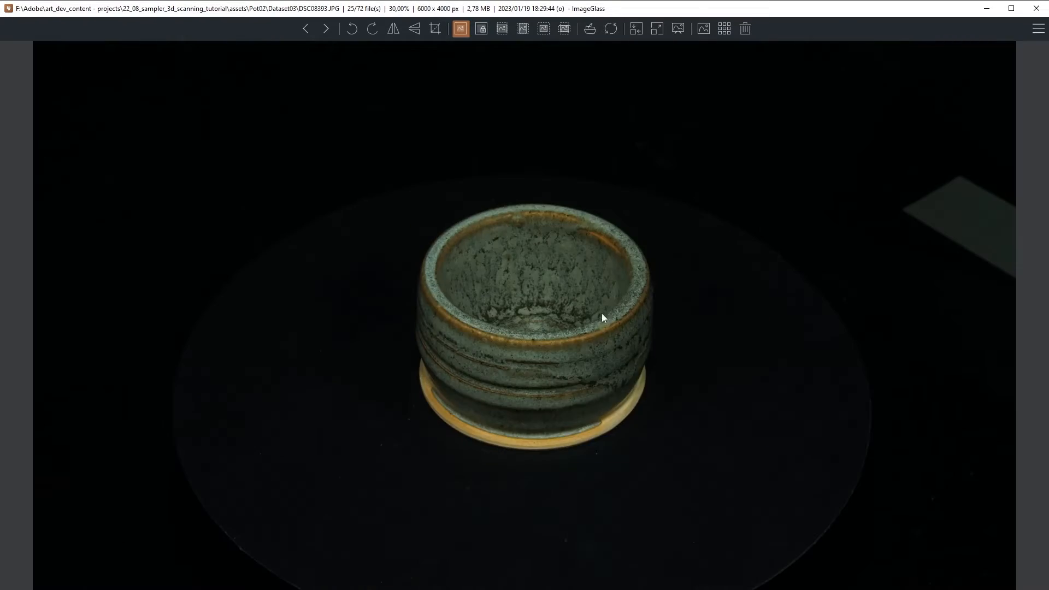
click(1037, 8)
Create a new project in Substance 3D Sampler and add a new 3D object to start a 3D capture
click(182, 15)
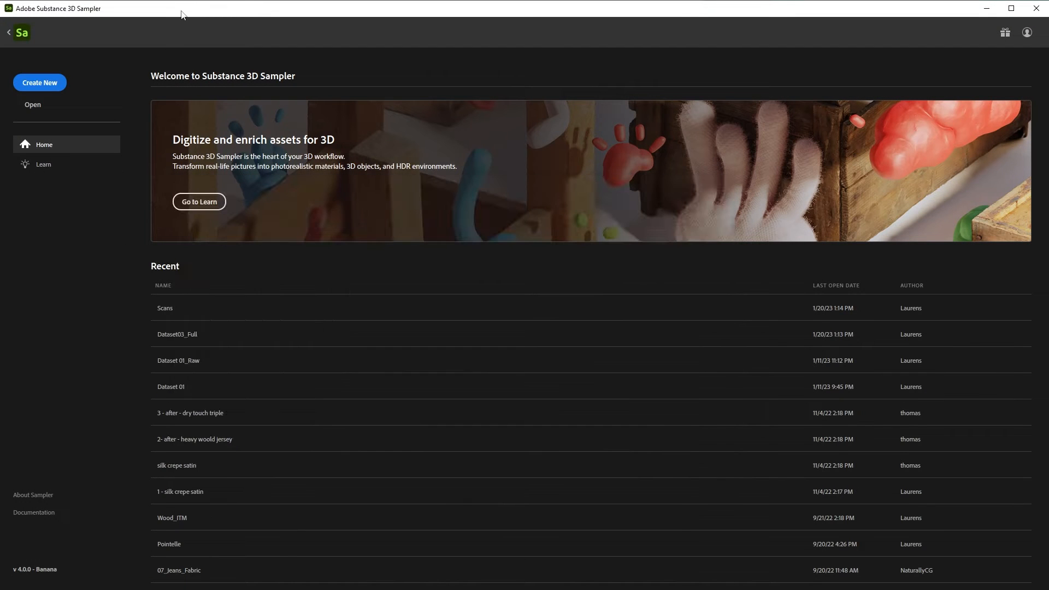
click(51, 83)
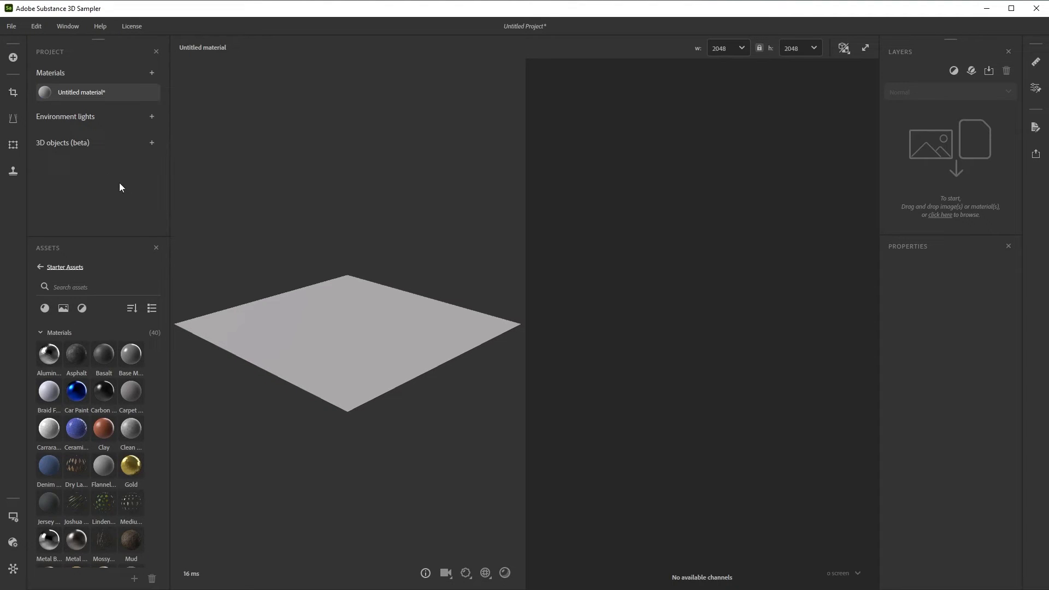
click(153, 144)
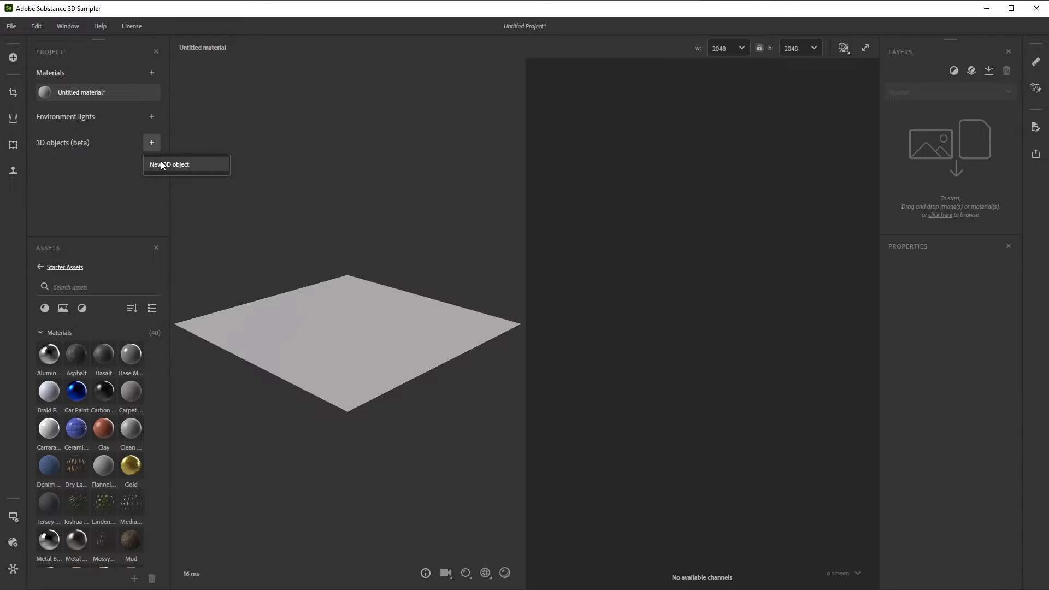
click(170, 165)
drag(507, 183, 298, 93)
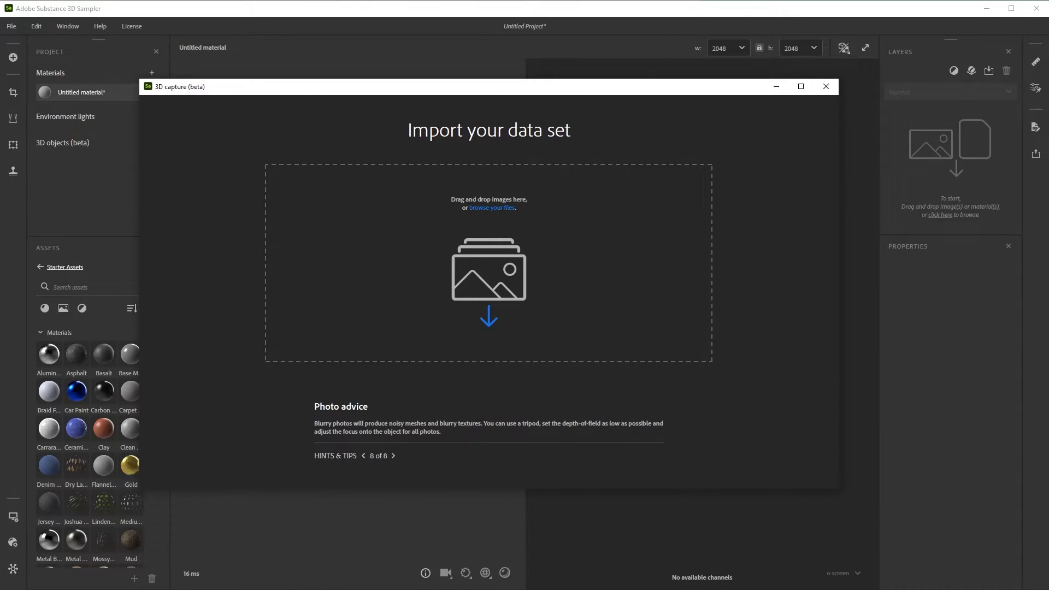
Switch to the Dataset03 folder in File Explorer and import photos DSC08348.JPG through DSC08446.JPG into the 3D capture data set
key(alt+Tab)
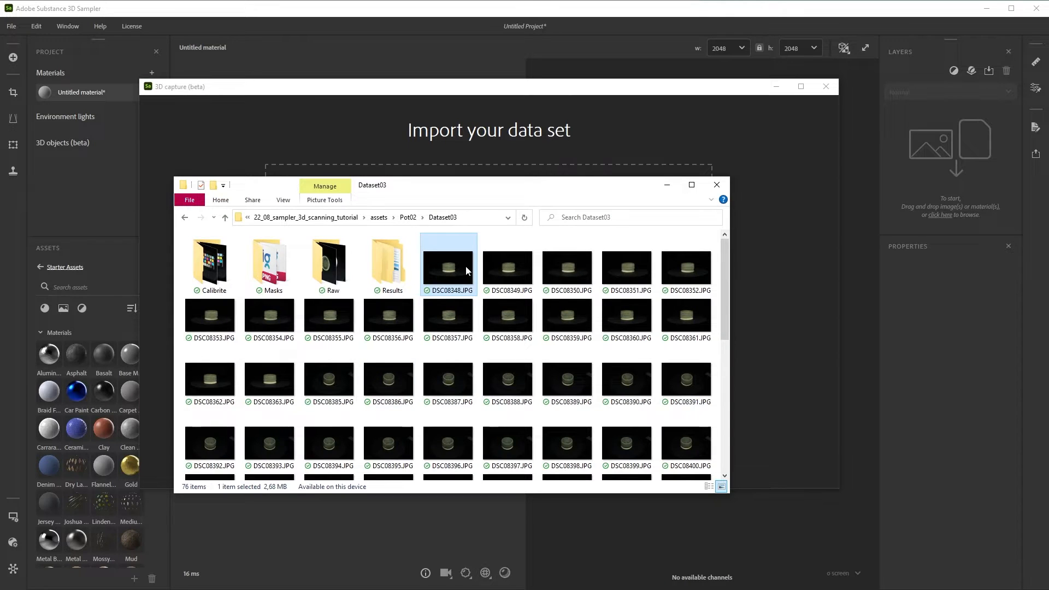
scroll(466, 270, down, 5)
shift+click(404, 463)
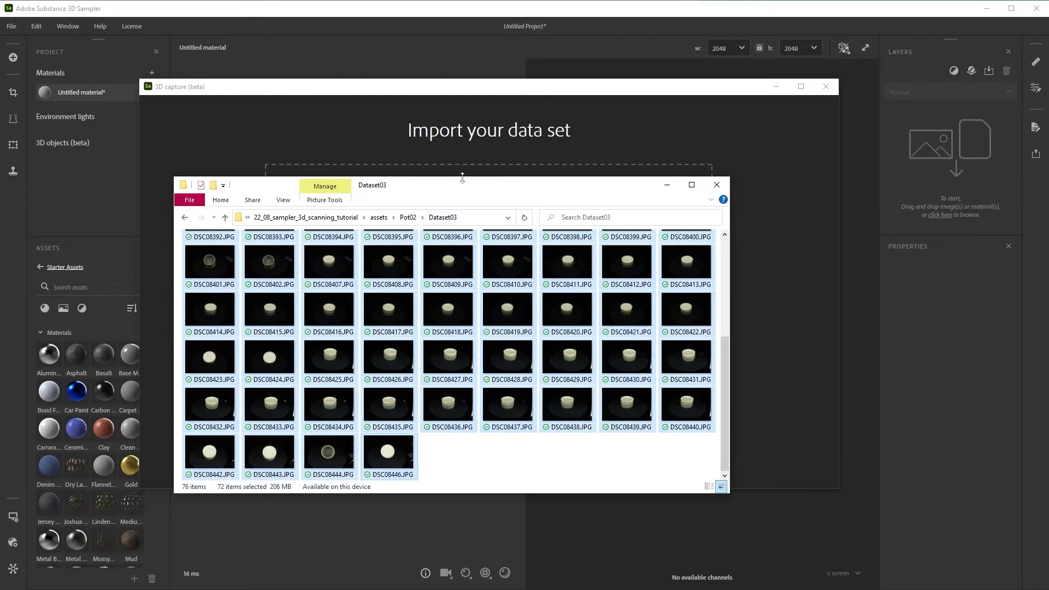
drag(462, 180, 726, 243)
drag(703, 326, 394, 236)
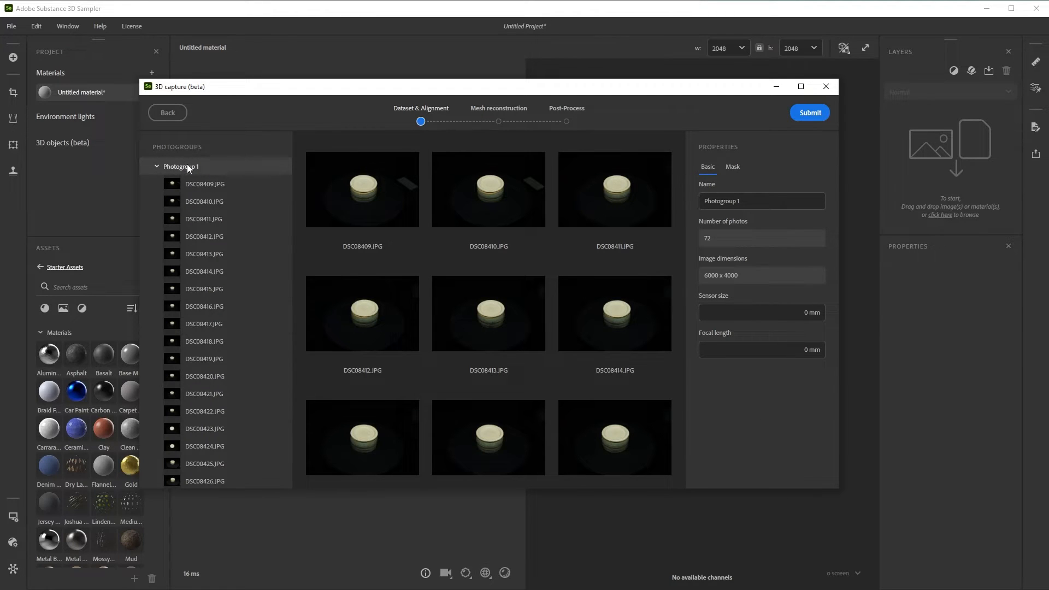
Review Photogroup 1's photo list and its sensor size and focal length properties
click(155, 167)
click(156, 166)
click(807, 313)
click(798, 349)
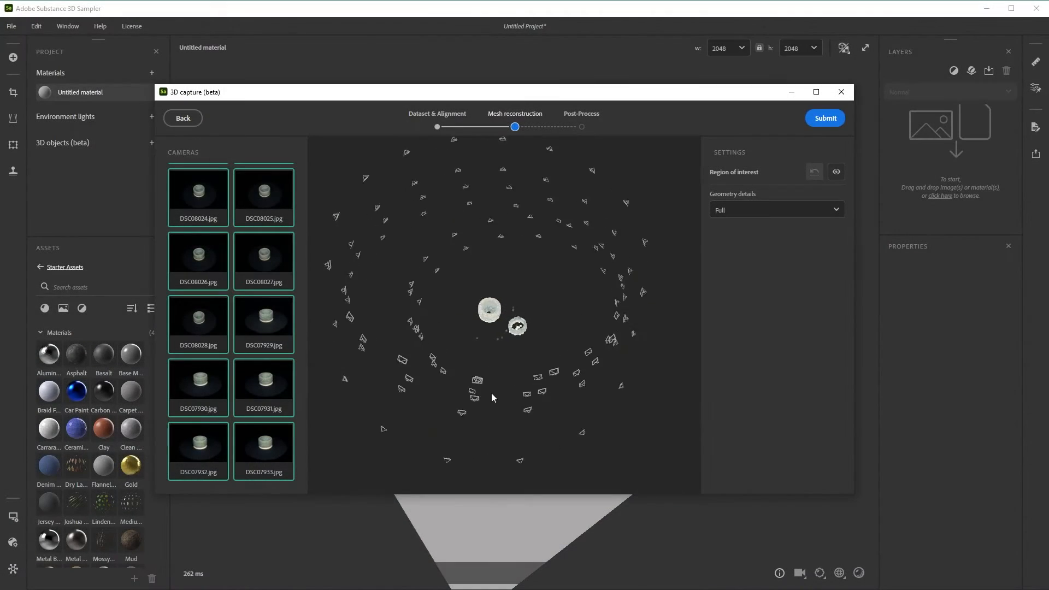
drag(492, 394, 490, 401)
scroll(508, 351, up, 4)
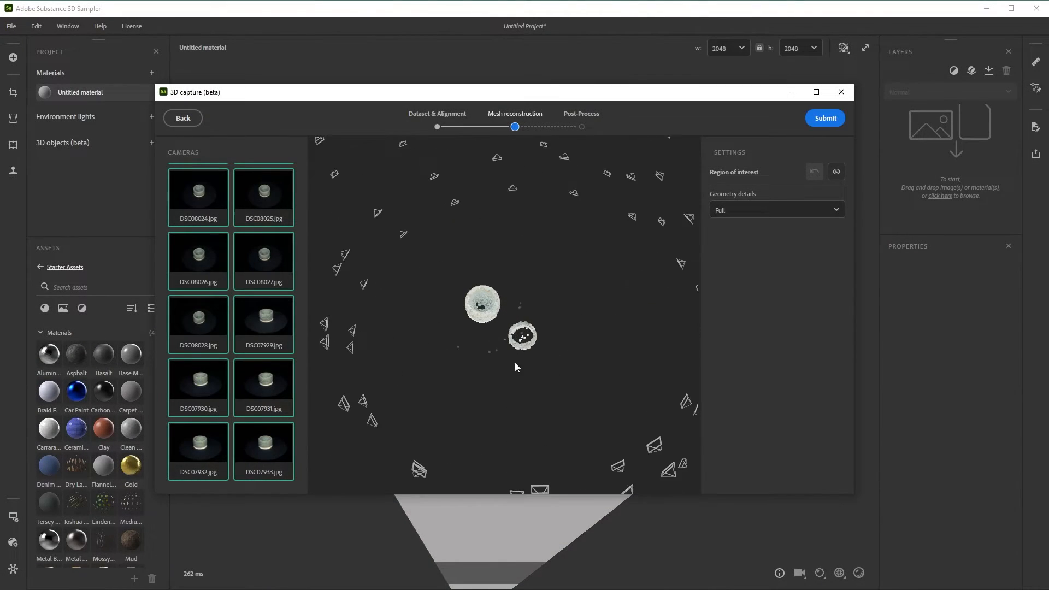
drag(515, 363, 624, 363)
scroll(520, 346, up, 3)
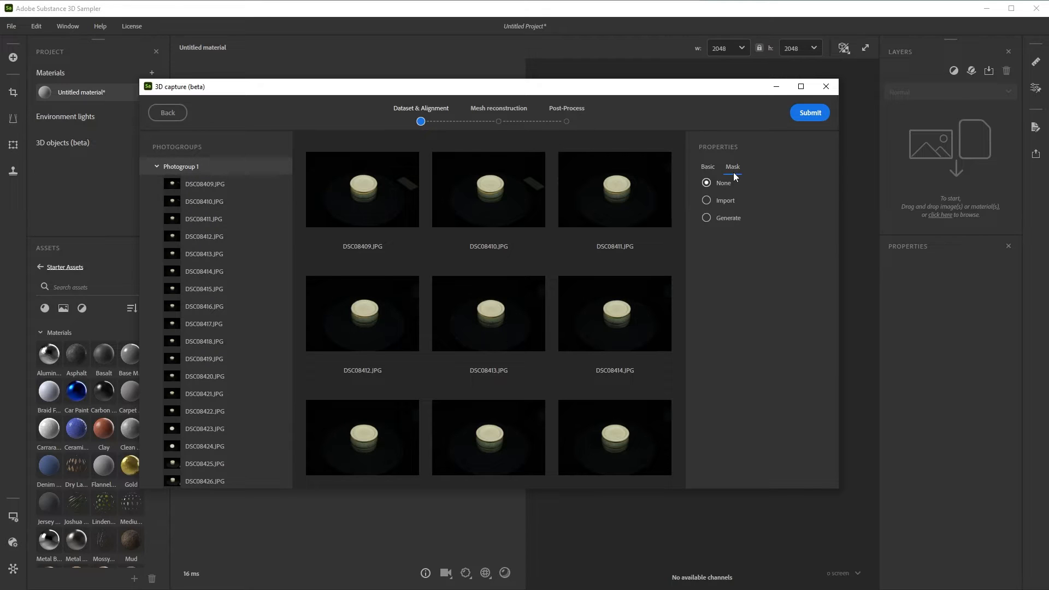
Generate a new batch of masks for Photogroup 1 and show the mask of DSC08409.JPG
click(710, 217)
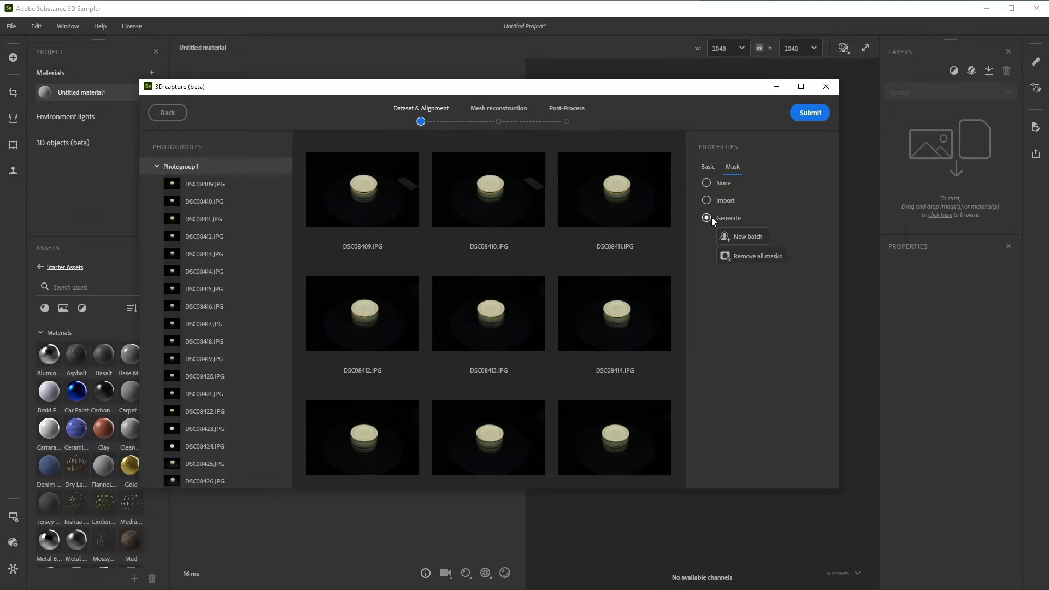
click(740, 237)
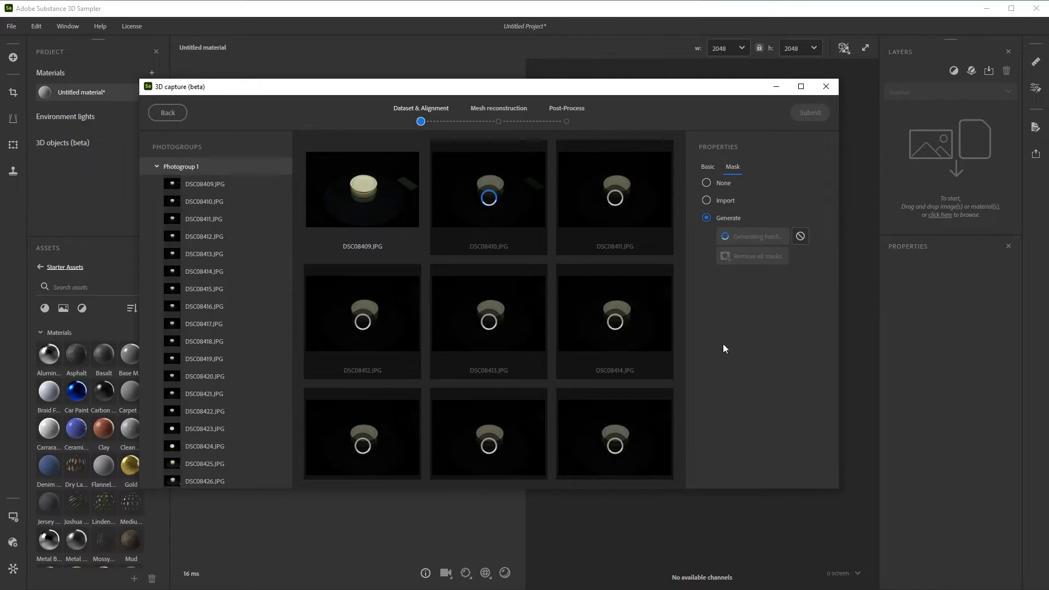
mouse_move(365, 204)
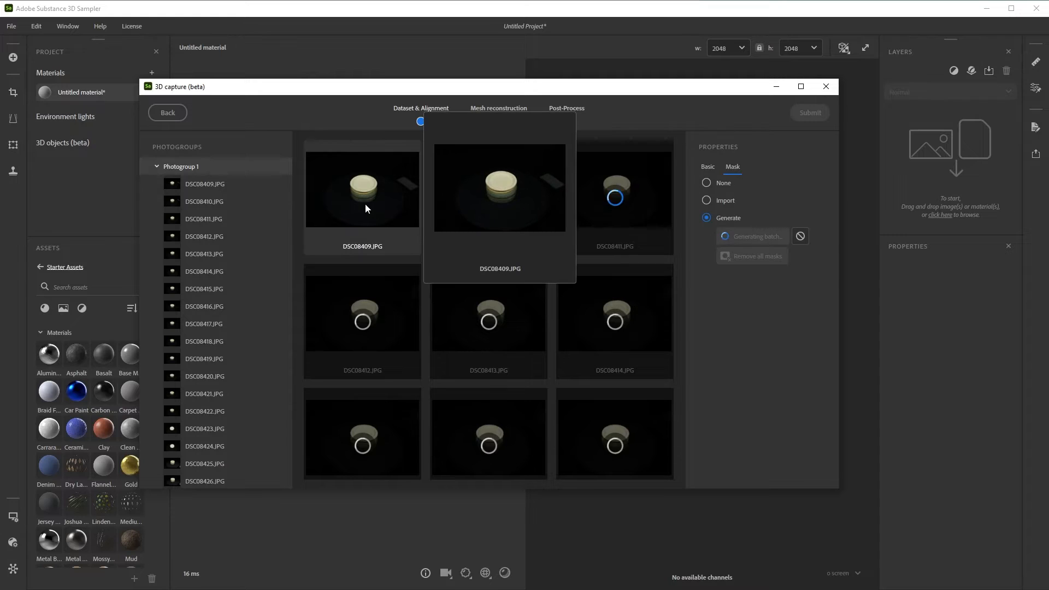
double_click(380, 194)
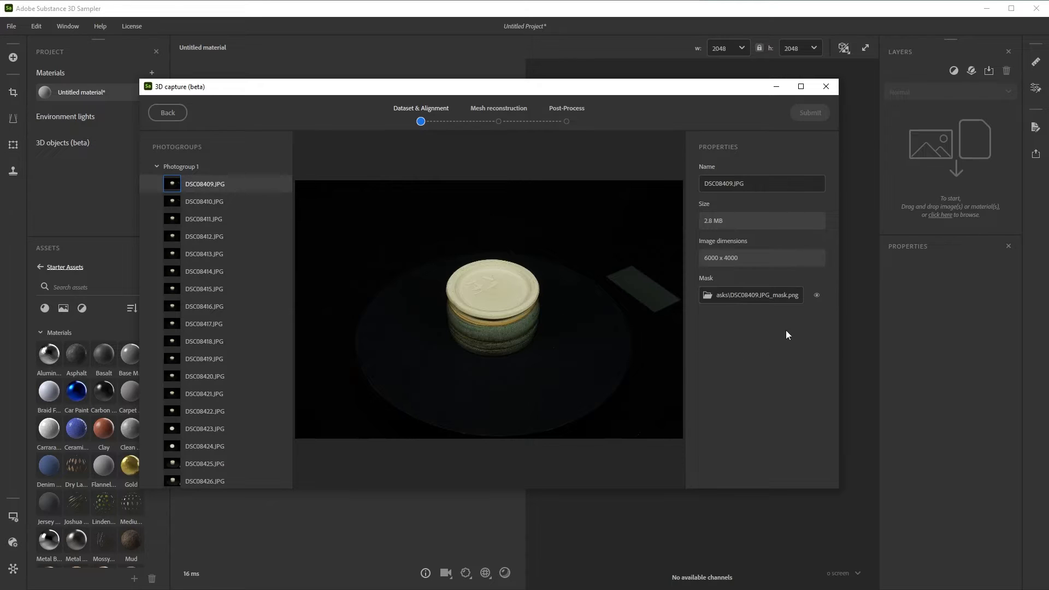
click(818, 296)
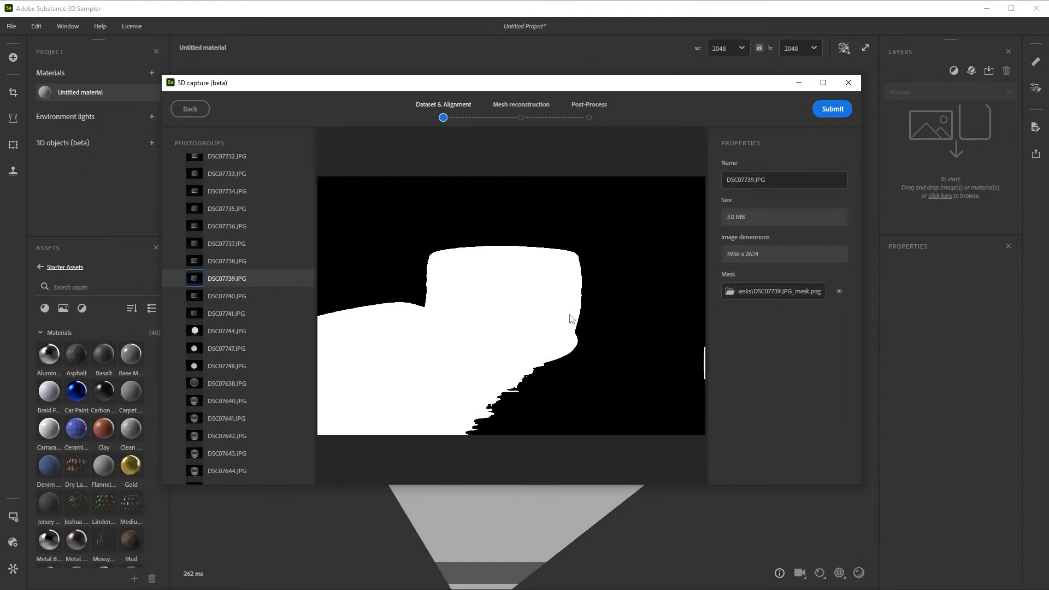
Compare the generated masks of the side-view photos between DSC07736.JPG and DSC07741.JPG
click(224, 297)
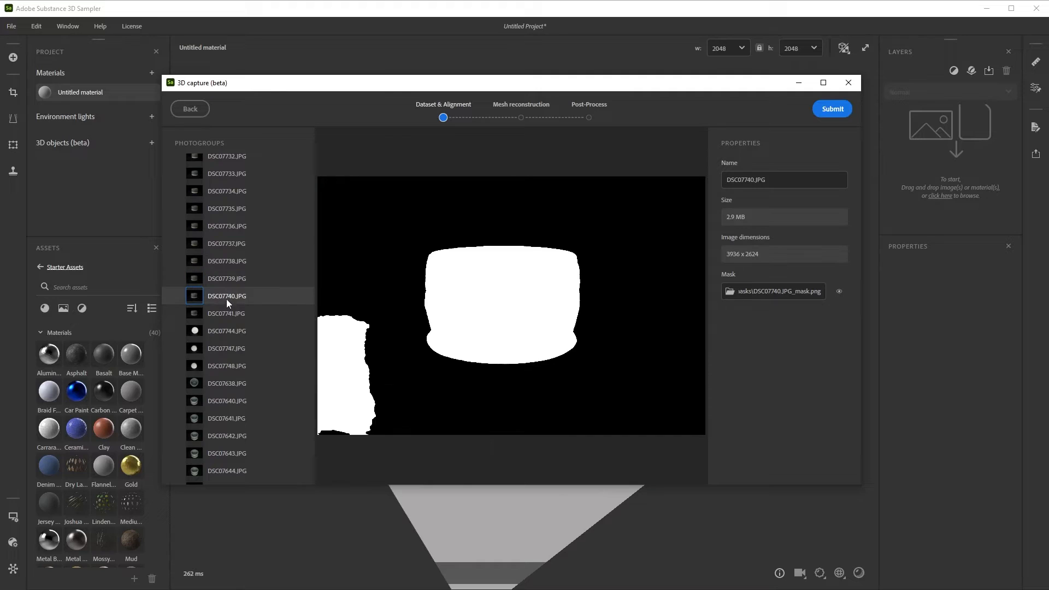
click(227, 312)
click(224, 284)
click(228, 260)
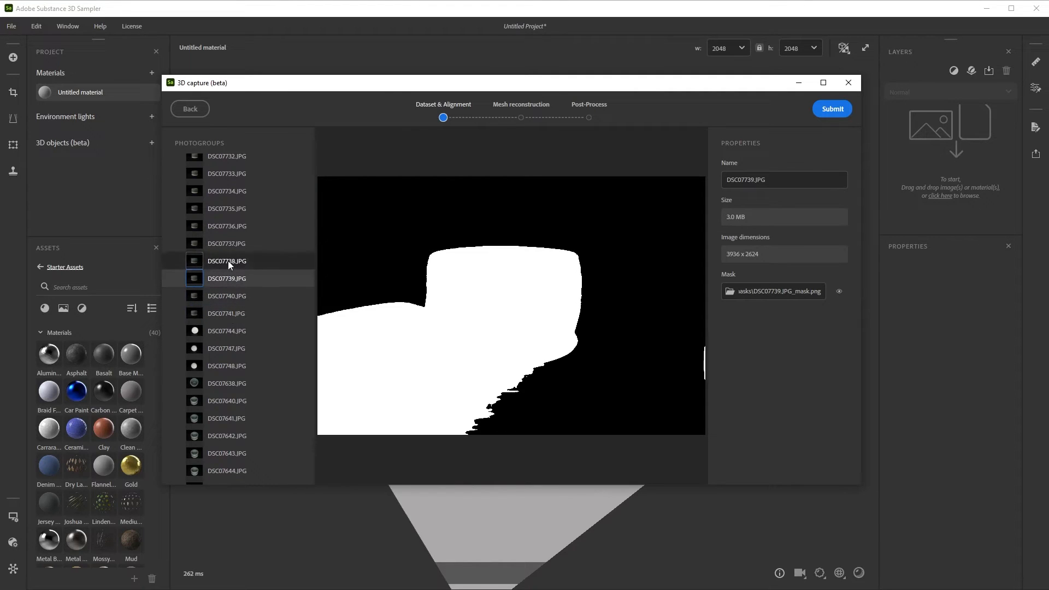
click(230, 245)
click(235, 227)
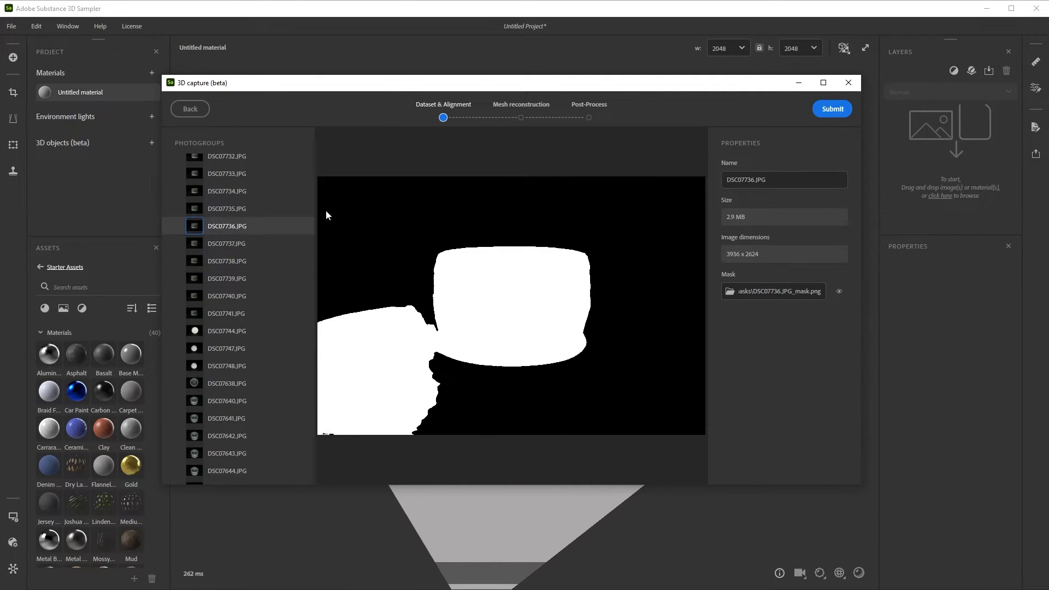
Toggle the mask preview of DSC07736.JPG
click(840, 291)
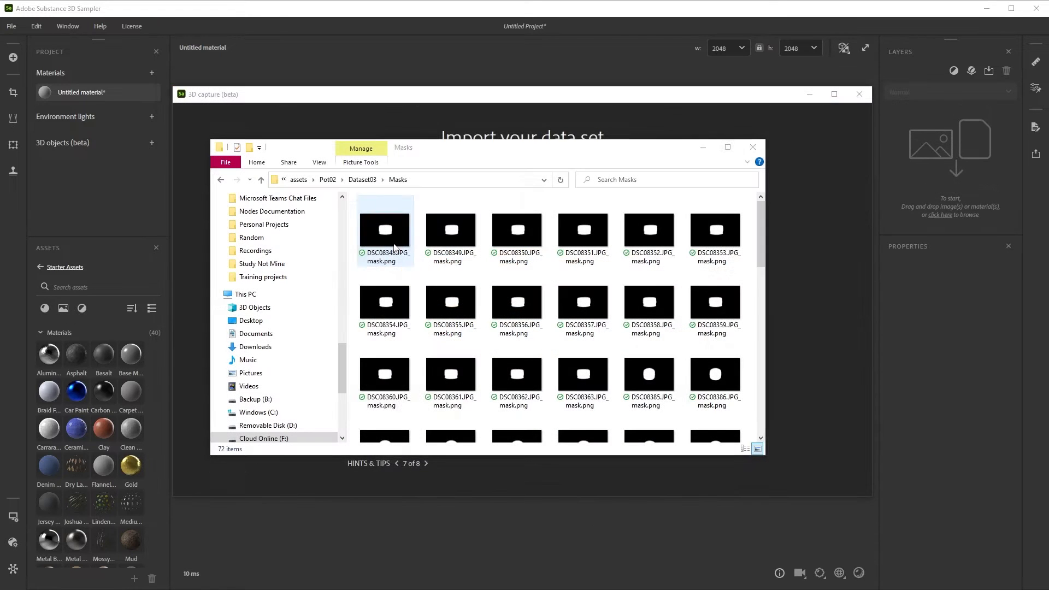
Page through the mask images in Dataset03's Masks folder, starting from DSC08348.JPG_mask.png, to check the pot's silhouette
double_click(394, 247)
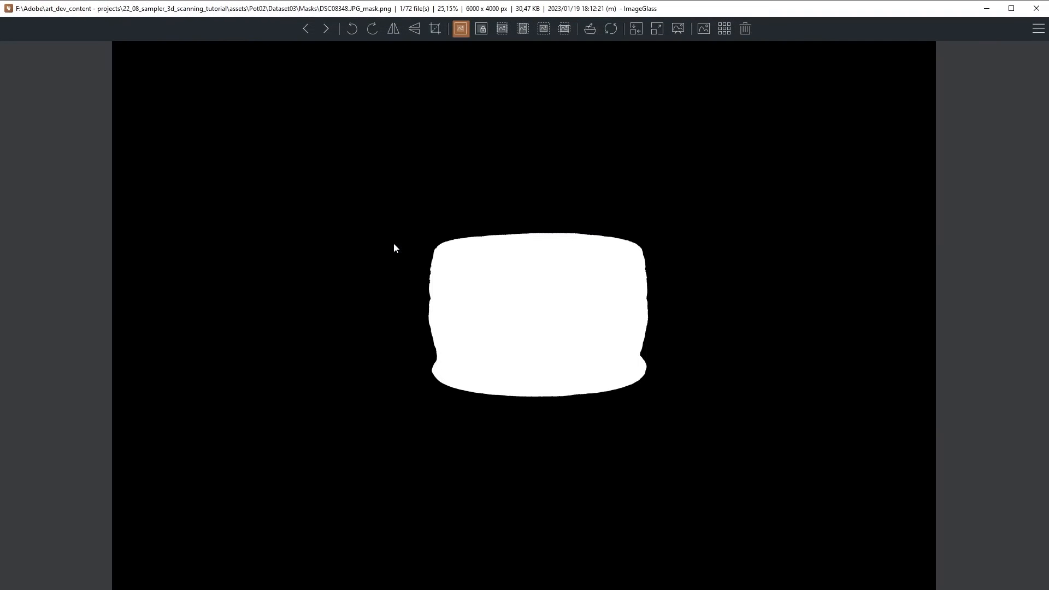
key(Right)
key(Right)
key(Right)
key(Right)
key(Right)
key(Right)
key(Right)
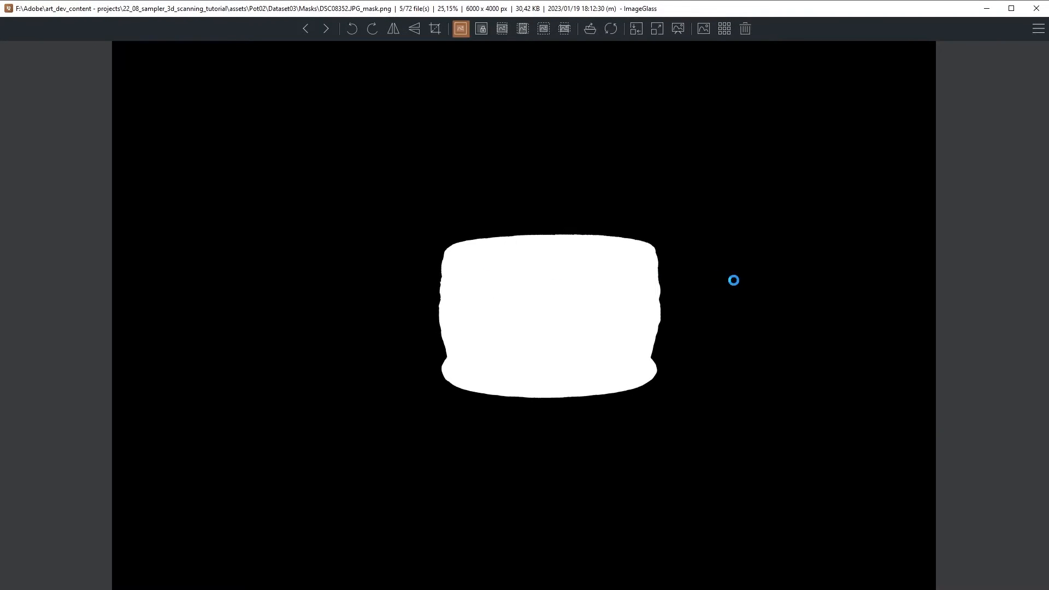
key(Right)
key(Right)
key(Right)
key(Right)
key(Right)
key(Right)
key(Right)
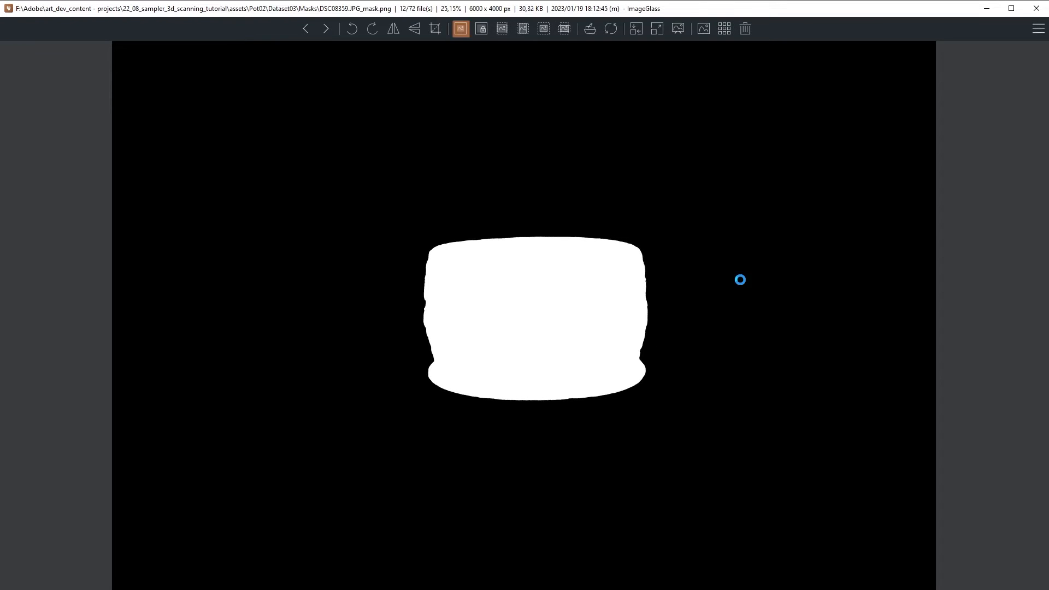
key(Right)
key(Right)
key(Right)
key(Right)
key(Right)
key(Right)
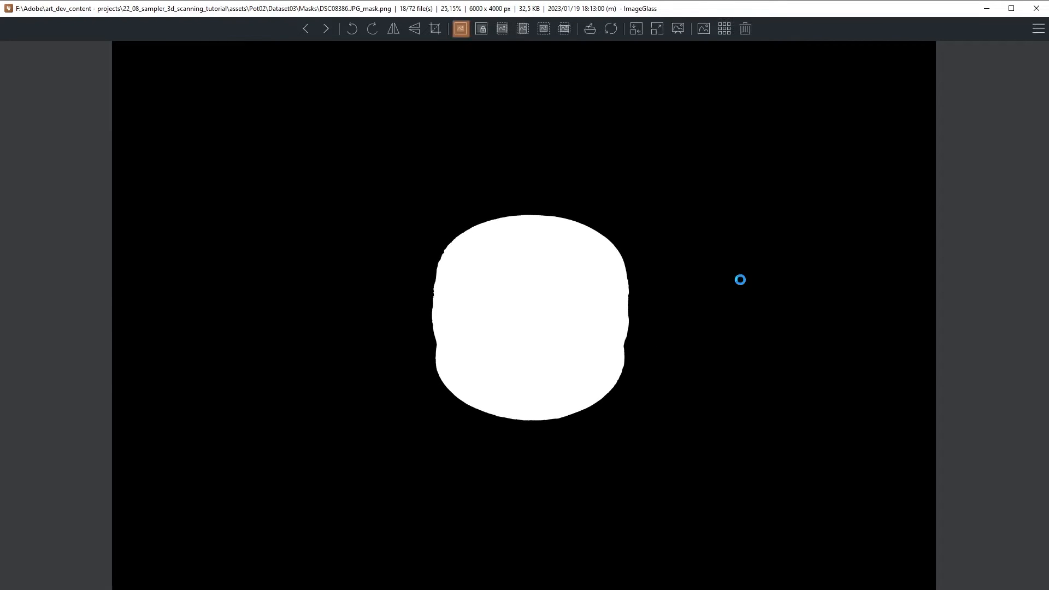
key(Right)
key(Right)
key(Right)
key(Right)
key(Right)
key(Right)
key(Right)
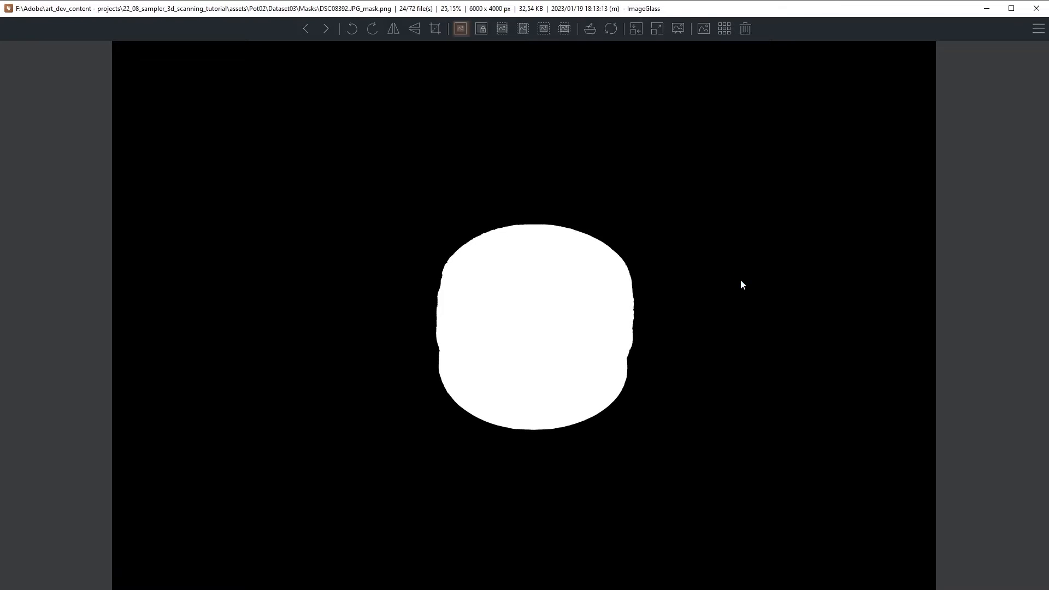
key(Right)
key(Right)
key(Right)
key(Right)
key(Right)
key(Right)
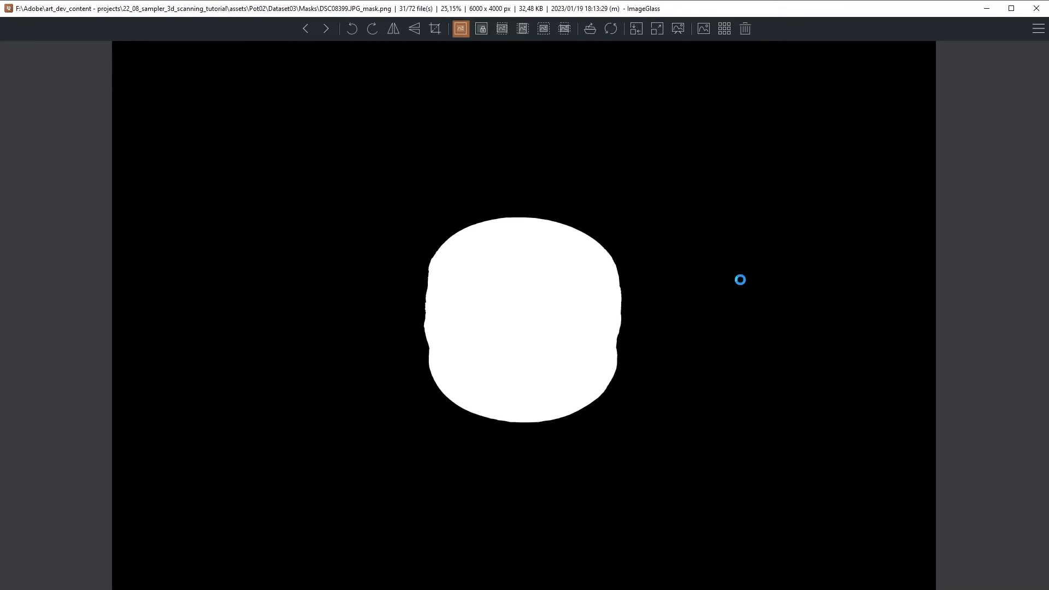
key(Right)
key(Right)
key(Right)
key(Right)
key(Right)
key(Right)
key(Right)
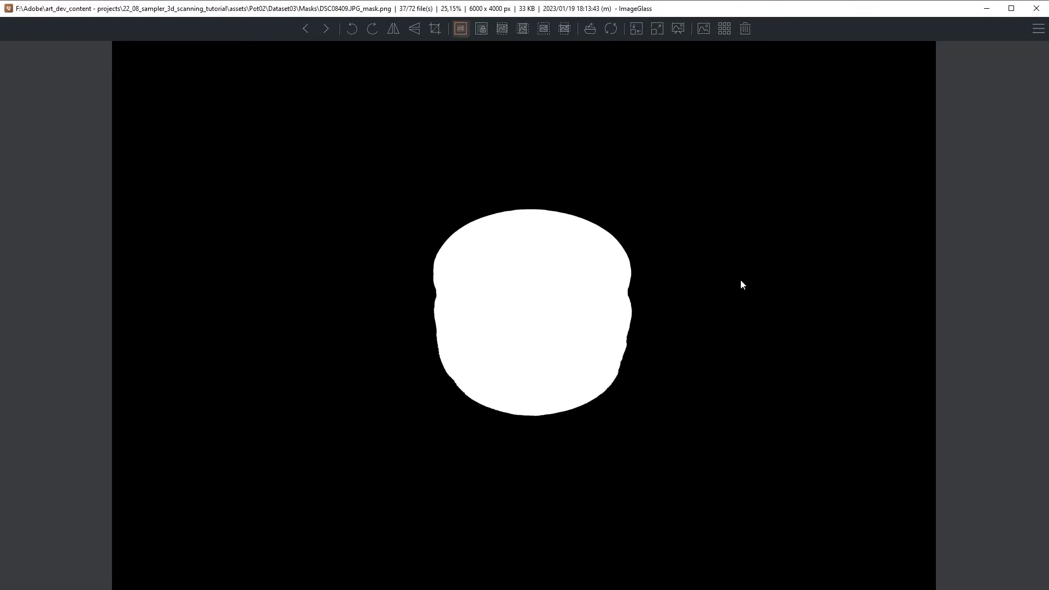
key(Right)
key(Right)
key(Right)
key(Right)
key(Right)
key(Right)
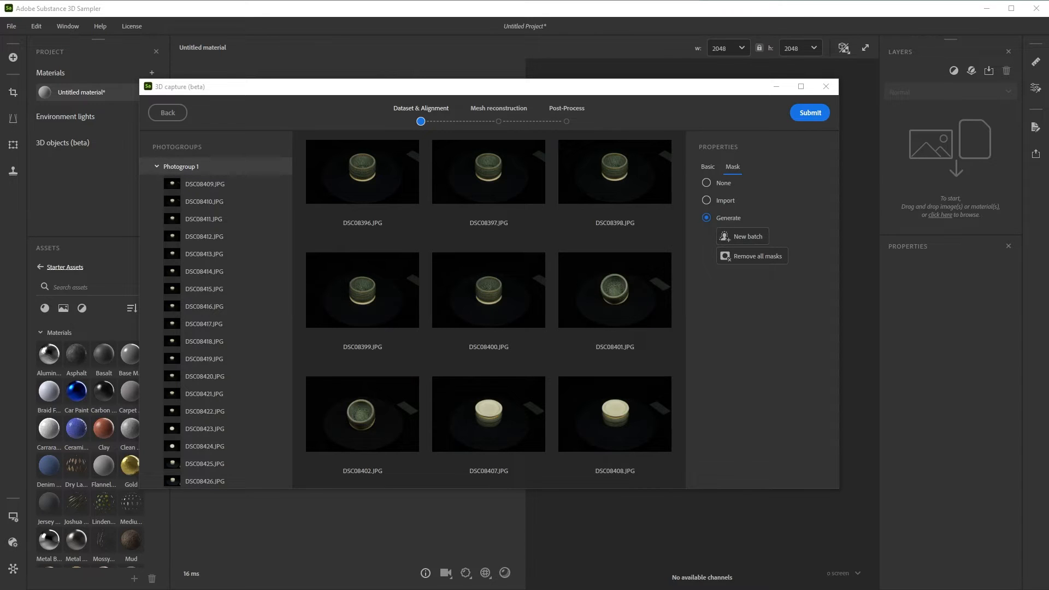
Switch to File Explorer and open the generated_masks folder under Documents > Adobe > Adobe Substance 3D Sampler > 3DCapture > p1
key(alt+Tab)
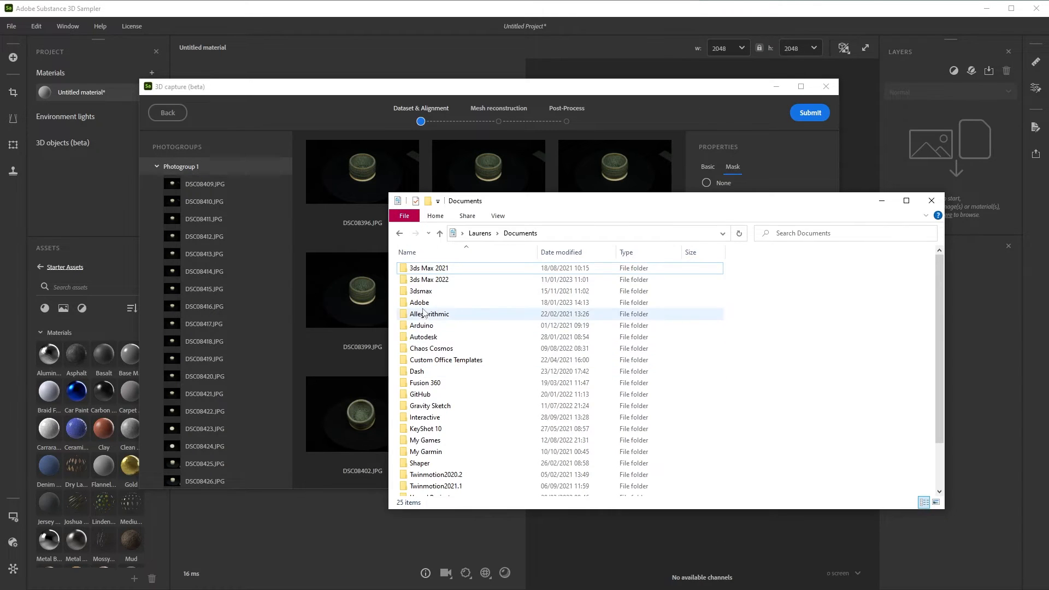
double_click(421, 302)
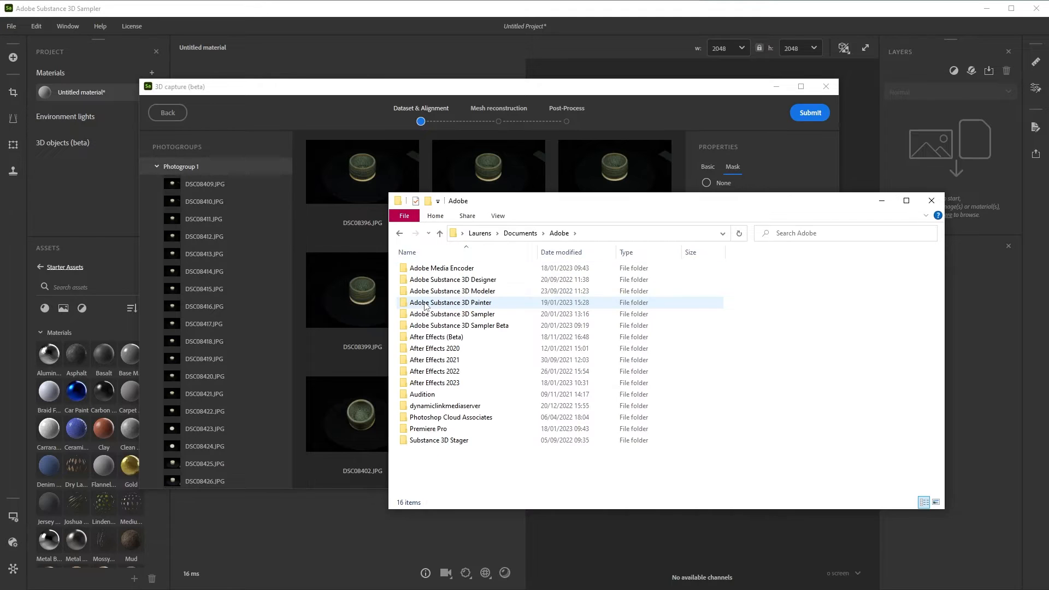
double_click(481, 316)
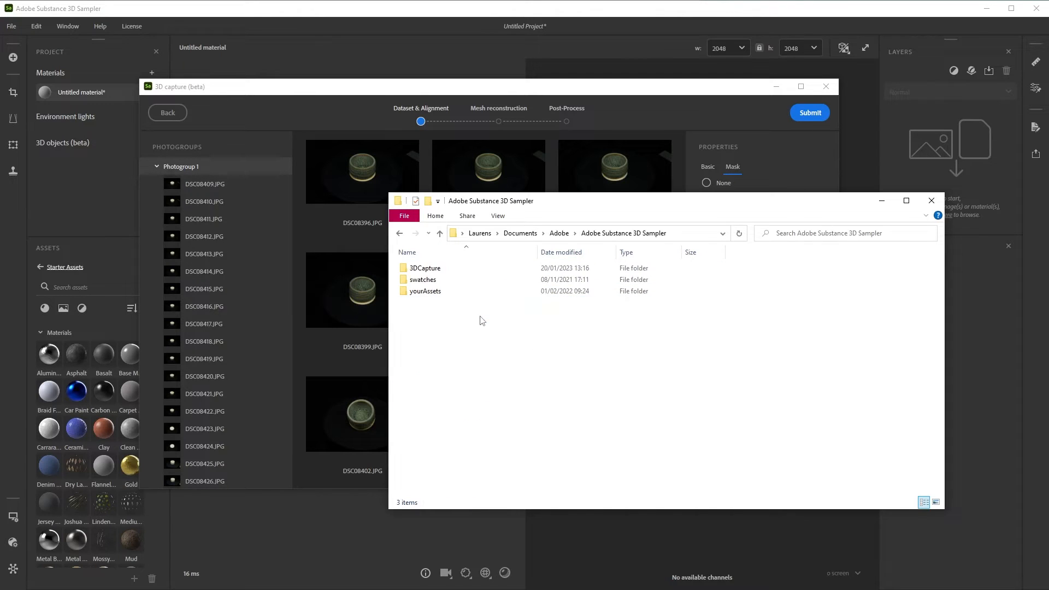
double_click(433, 269)
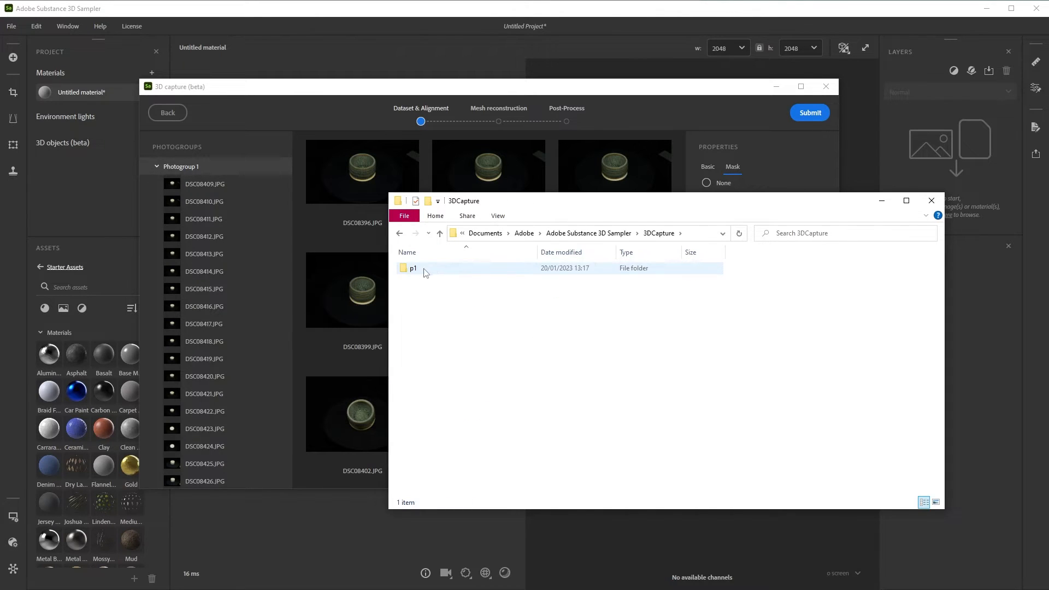
double_click(421, 270)
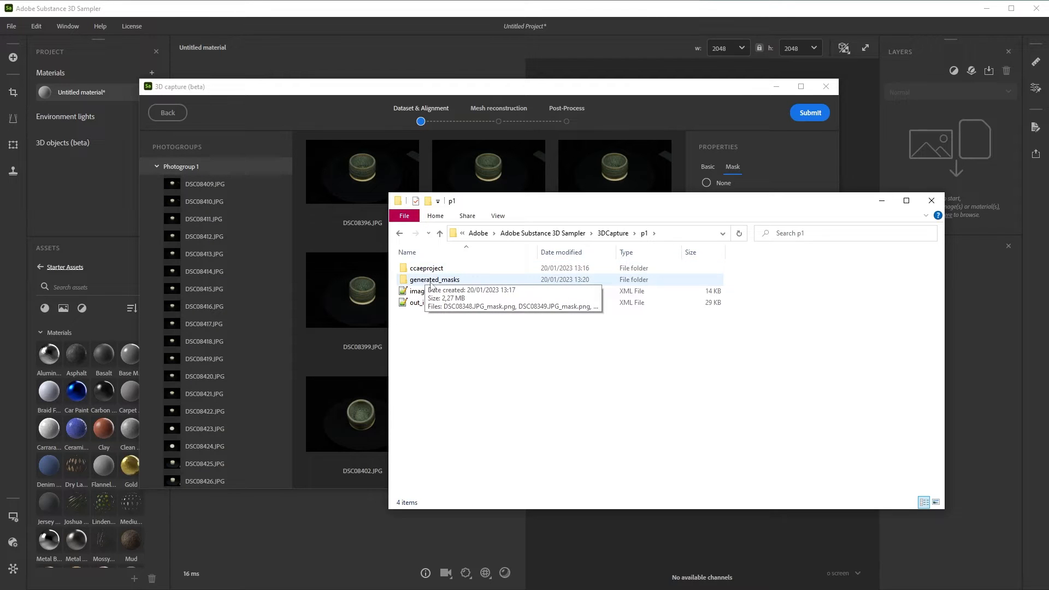
double_click(445, 281)
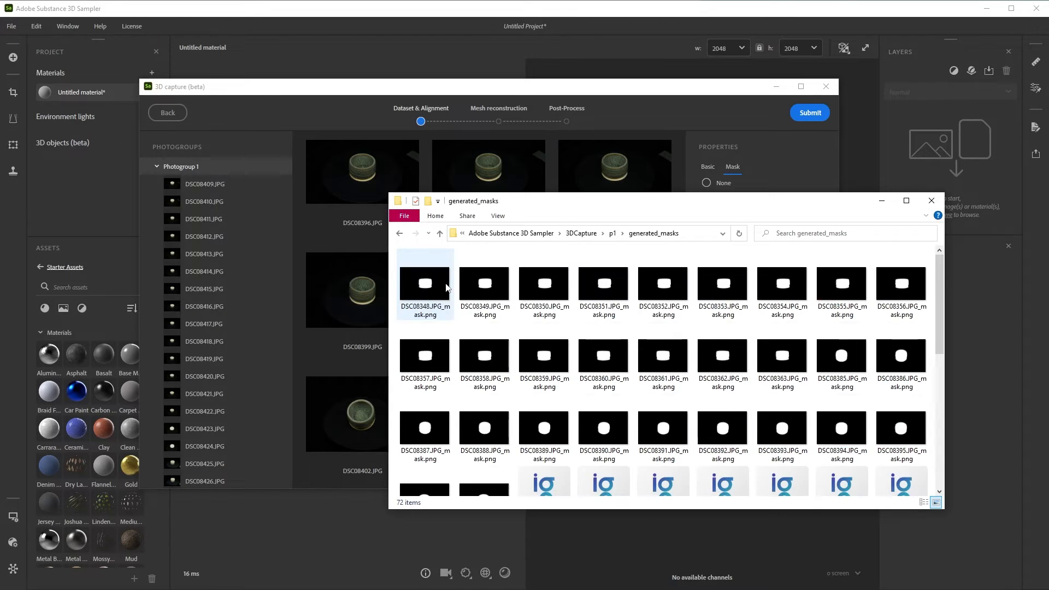
Copy the generated_masks folder from p1 into the Pot02 Dataset folder and close both File Explorer windows
key(alt+Left)
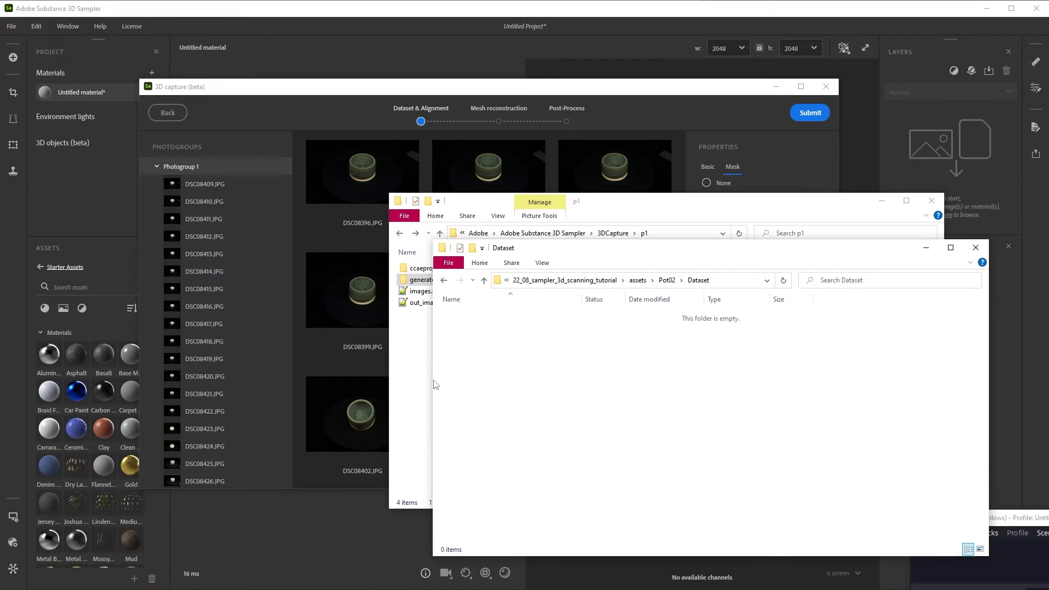
drag(530, 251, 565, 260)
click(428, 281)
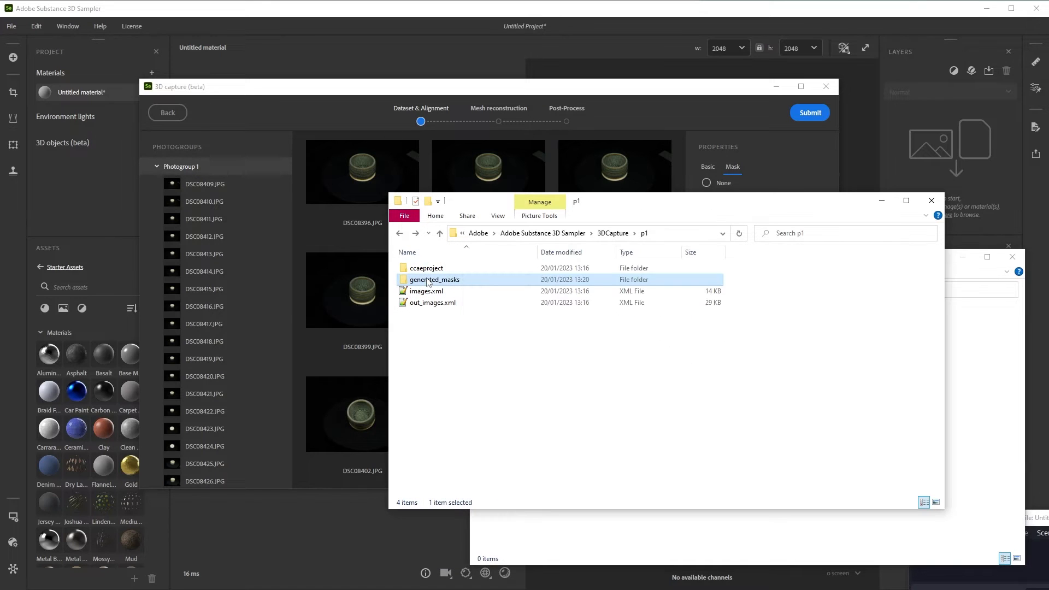
right_click(514, 280)
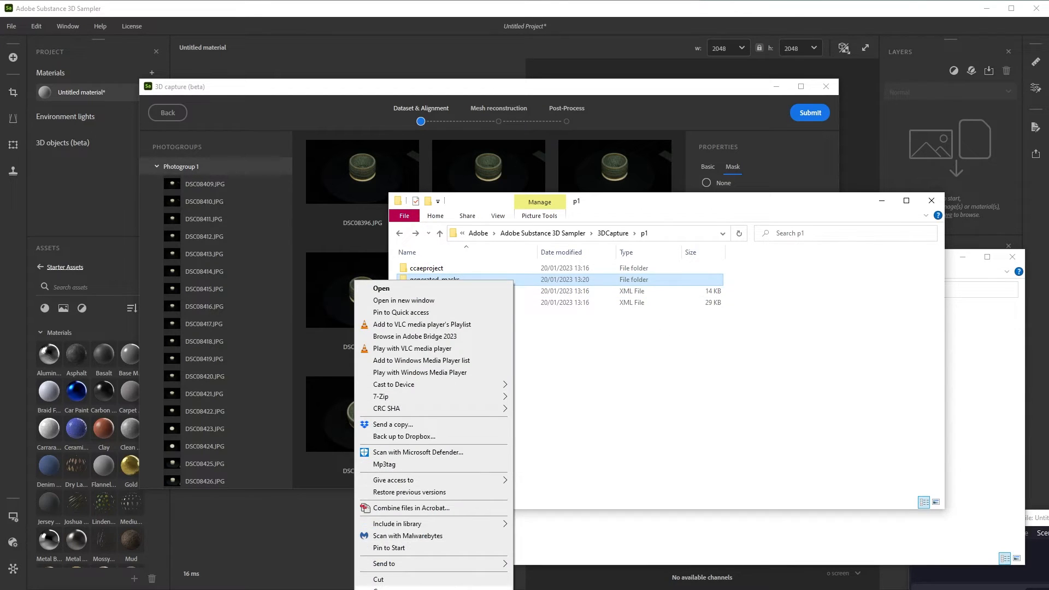
click(404, 589)
click(966, 438)
right_click(522, 342)
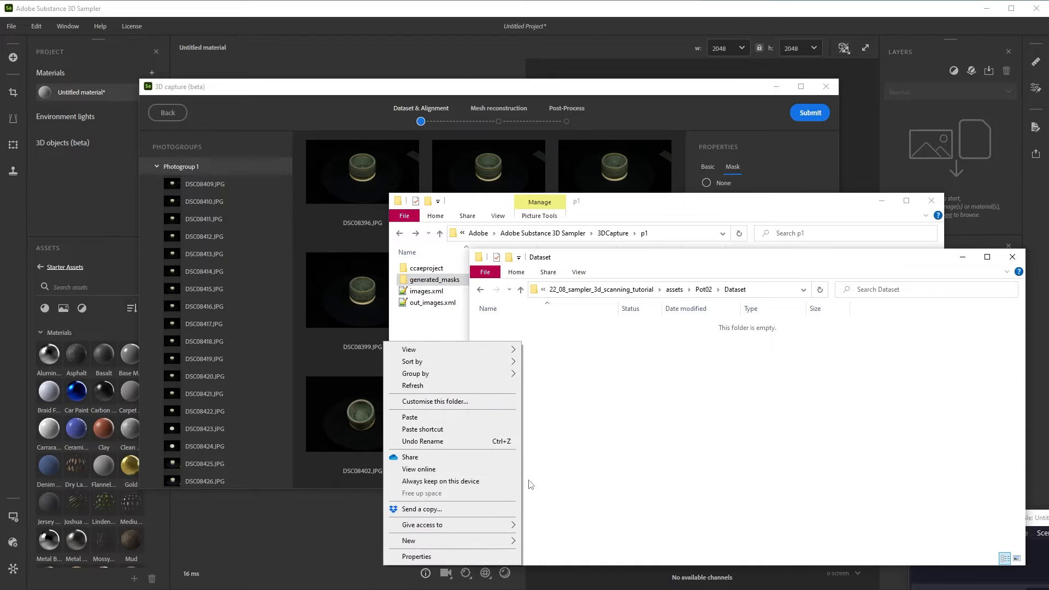
click(410, 417)
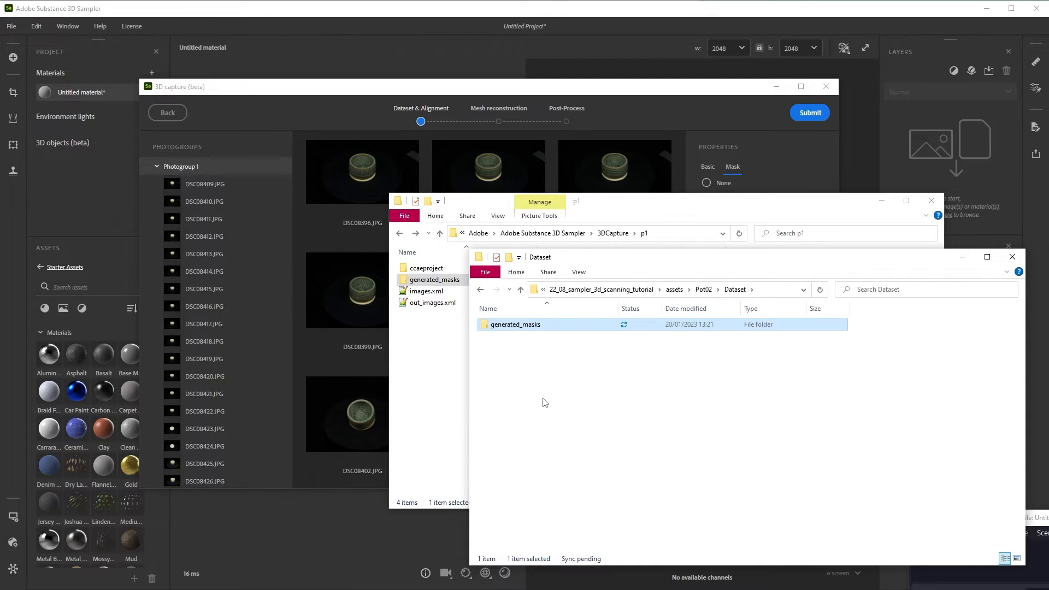
click(1013, 258)
click(932, 200)
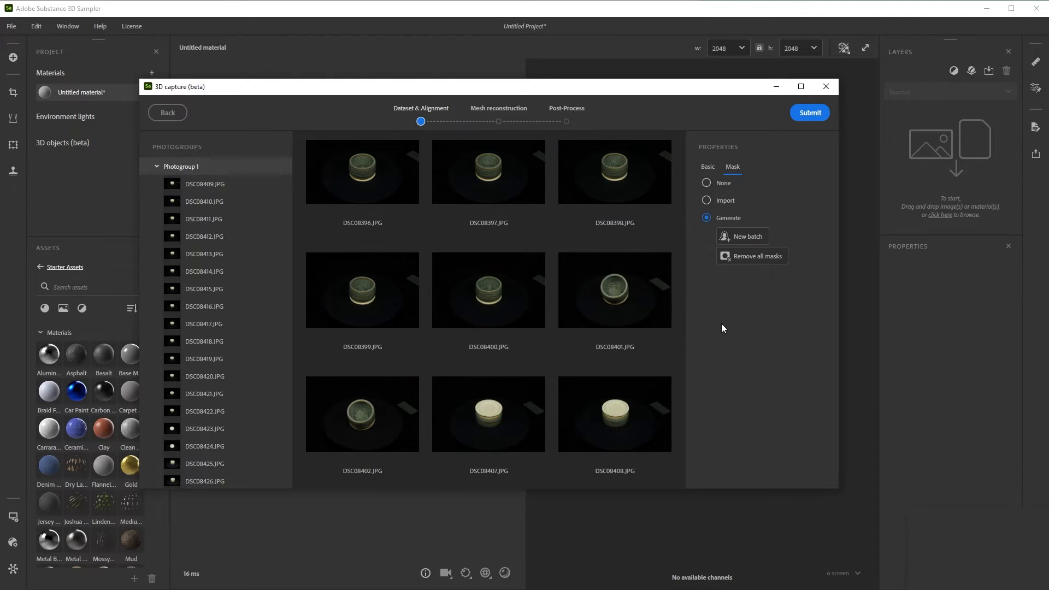
Submit the data set and process the alignment with Low precision and Default photo ordering
click(811, 114)
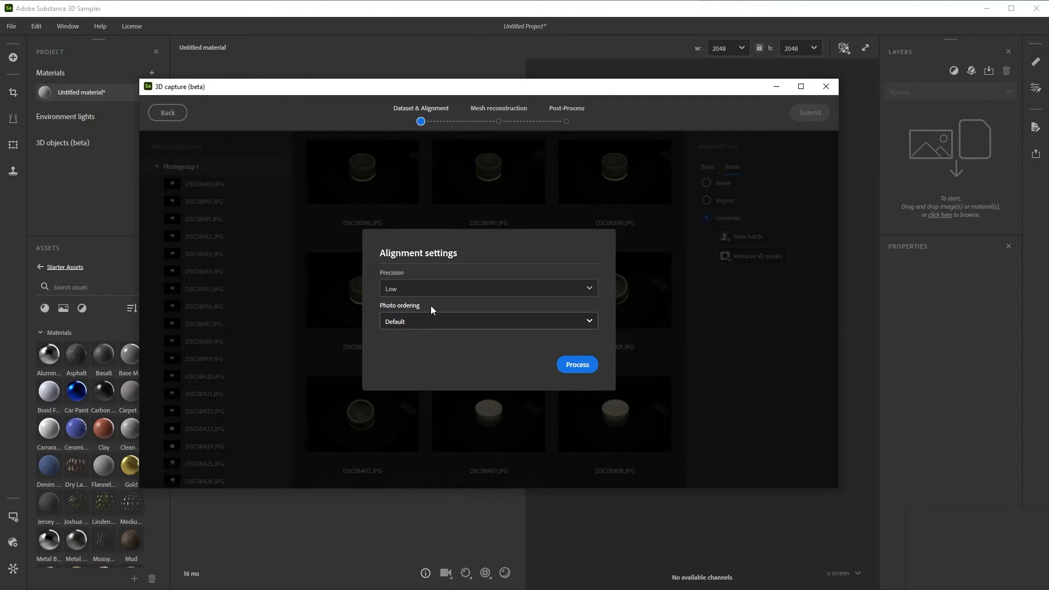
click(425, 290)
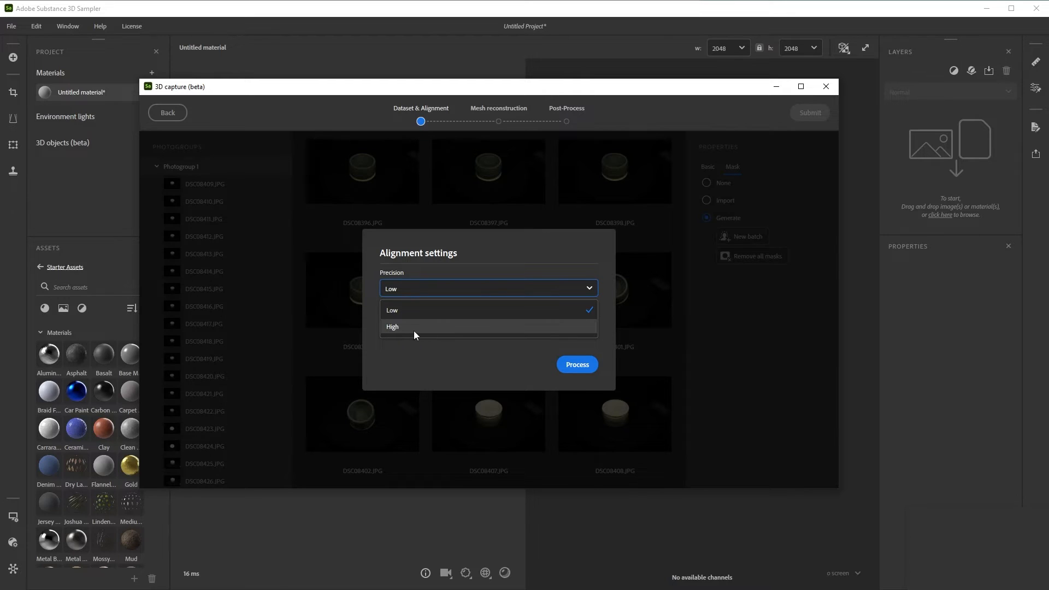
click(417, 289)
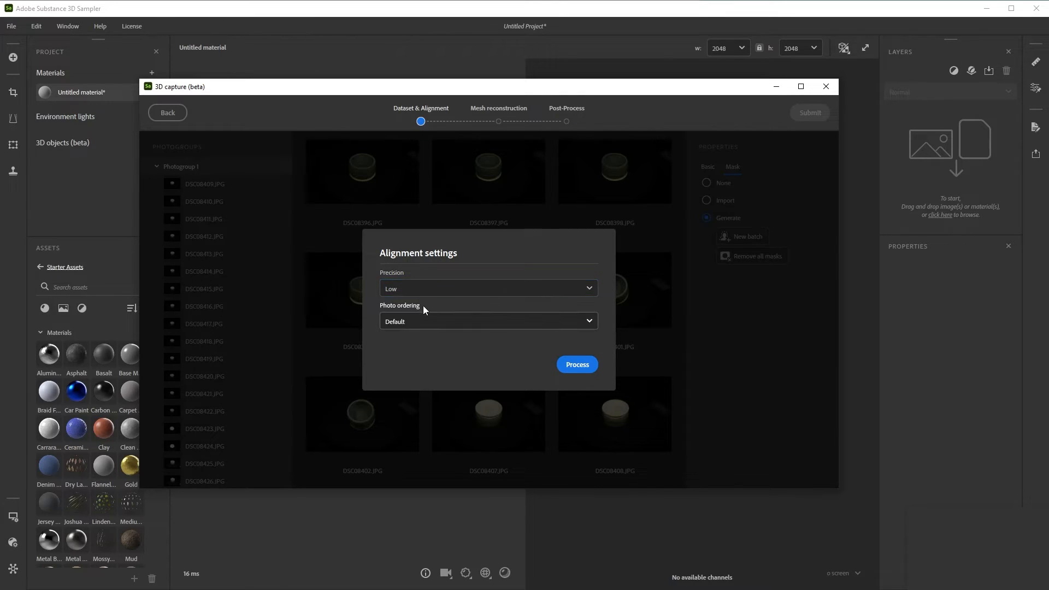
click(428, 290)
click(429, 287)
click(422, 323)
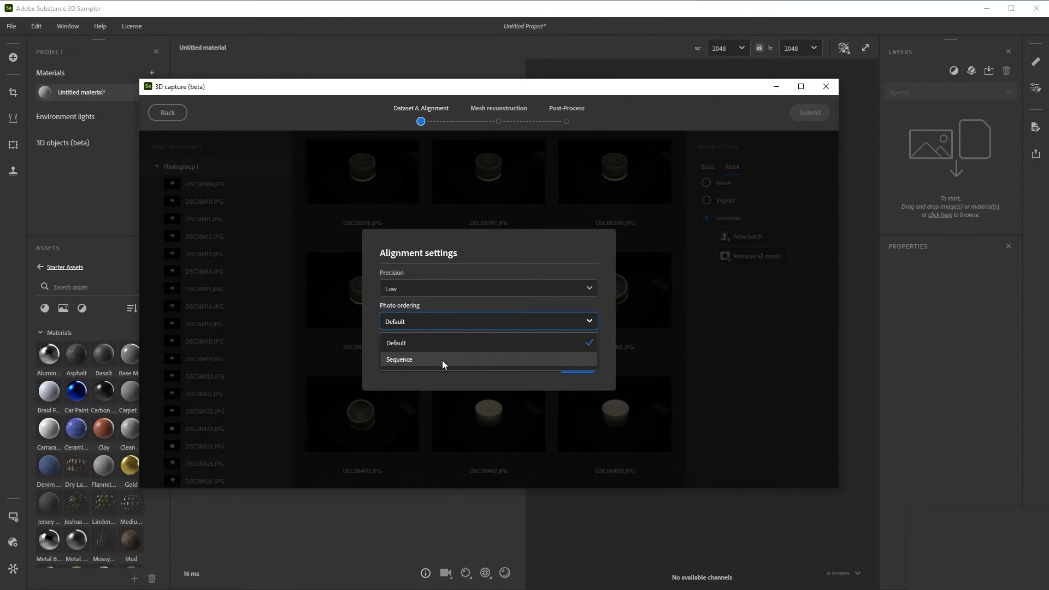
click(403, 385)
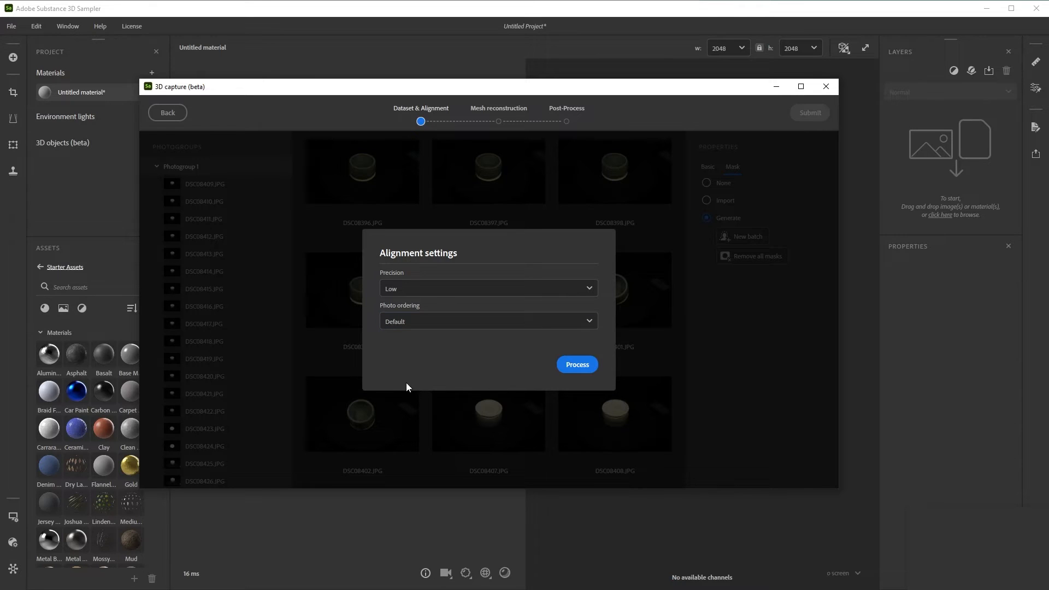
click(578, 365)
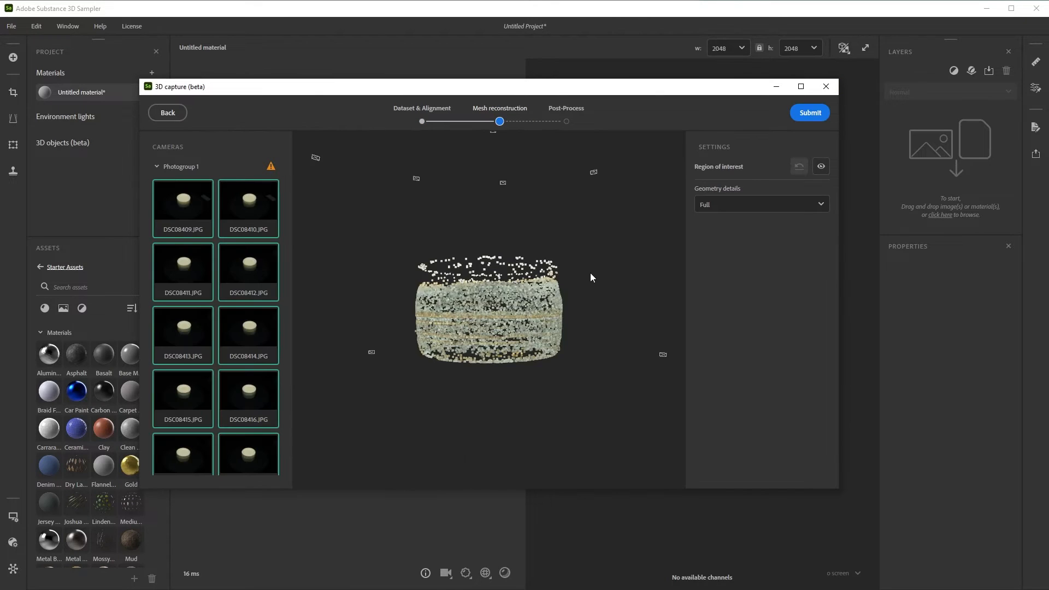
Examine the point cloud and camera positions, and look through Photogroup 1's cameras for photos that were not aligned
alt+drag(590, 273, 596, 299)
scroll(595, 299, down, 5)
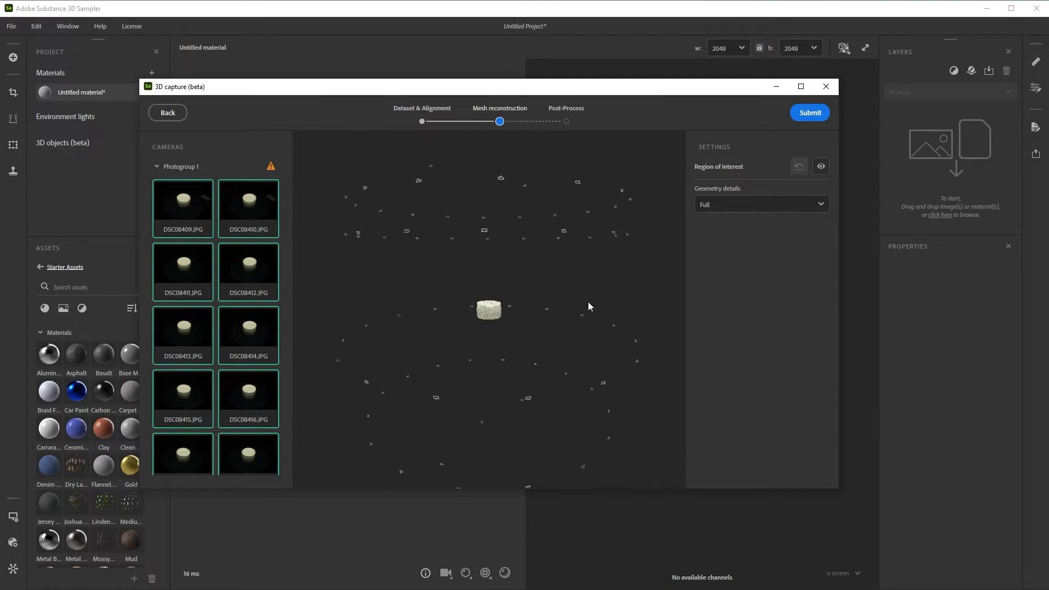
alt+drag(567, 365, 506, 353)
mouse_move(271, 167)
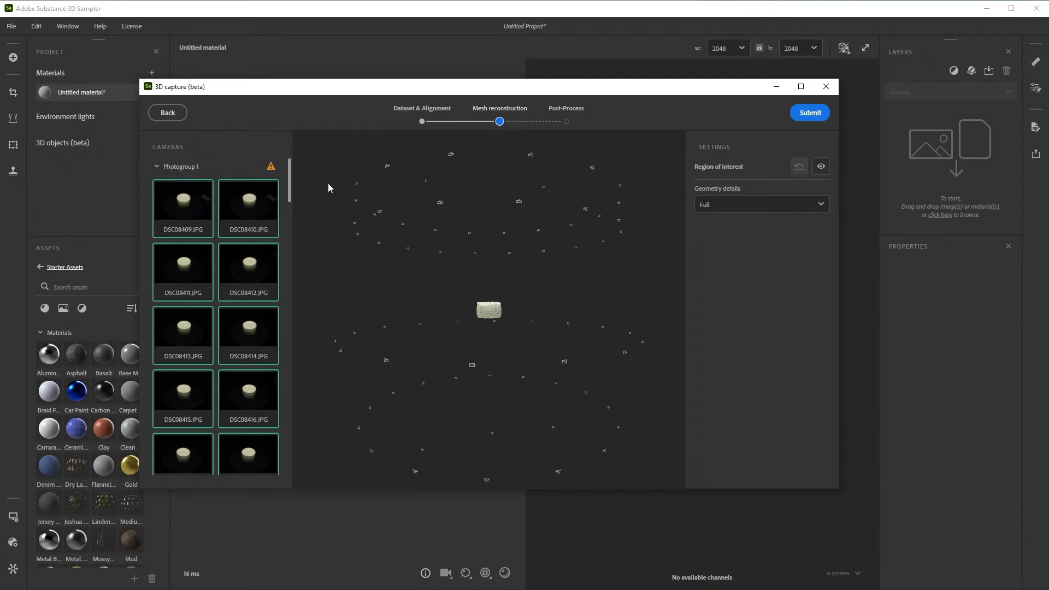
scroll(240, 230, down, 5)
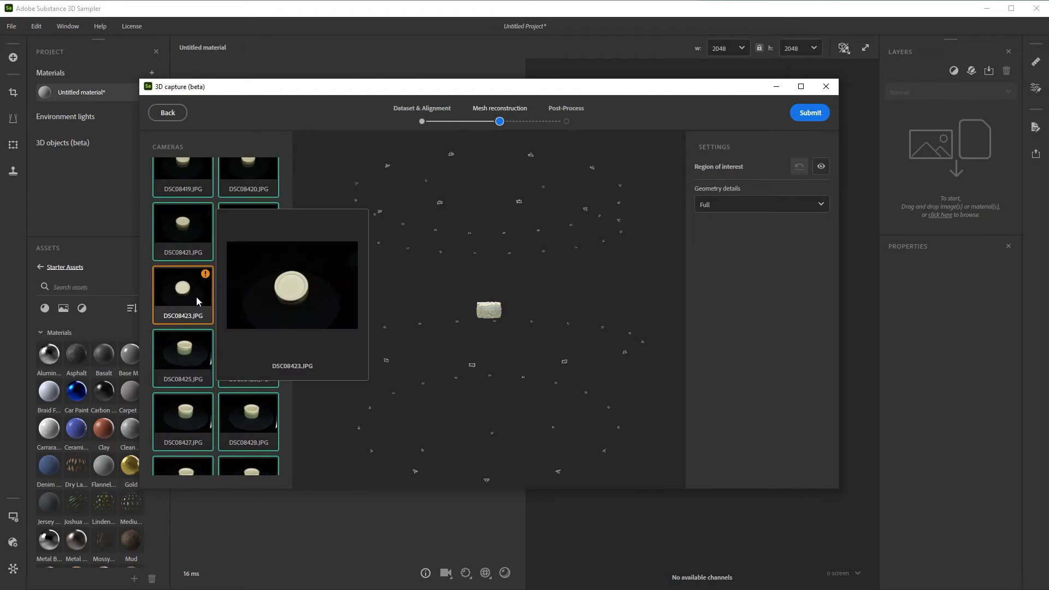
scroll(251, 356, down, 7)
scroll(263, 441, down, 1)
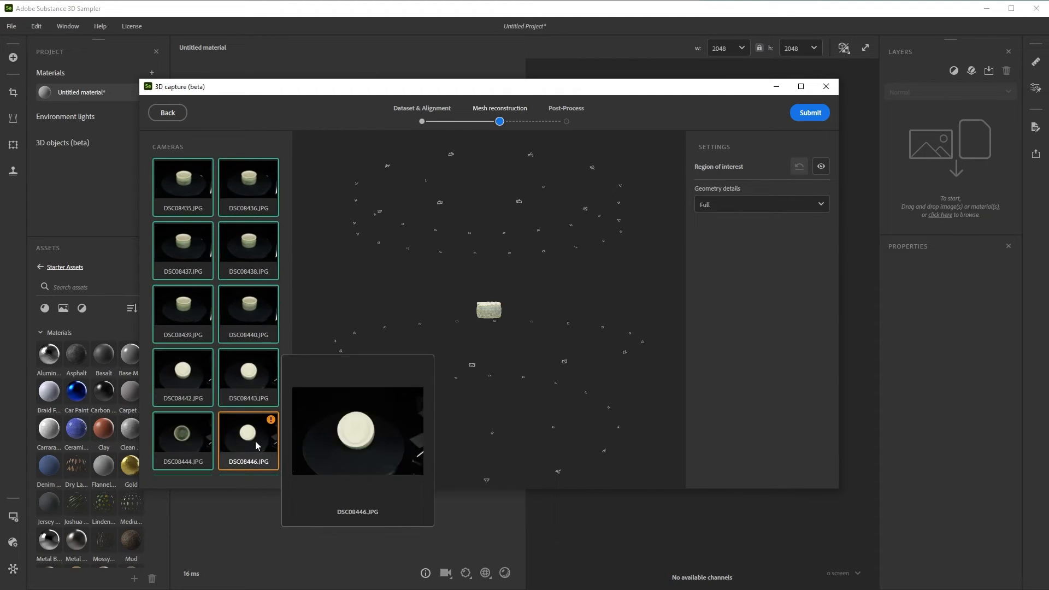
Return to Dataset & Alignment and reprocess the alignment with High precision and Default photo ordering
click(170, 118)
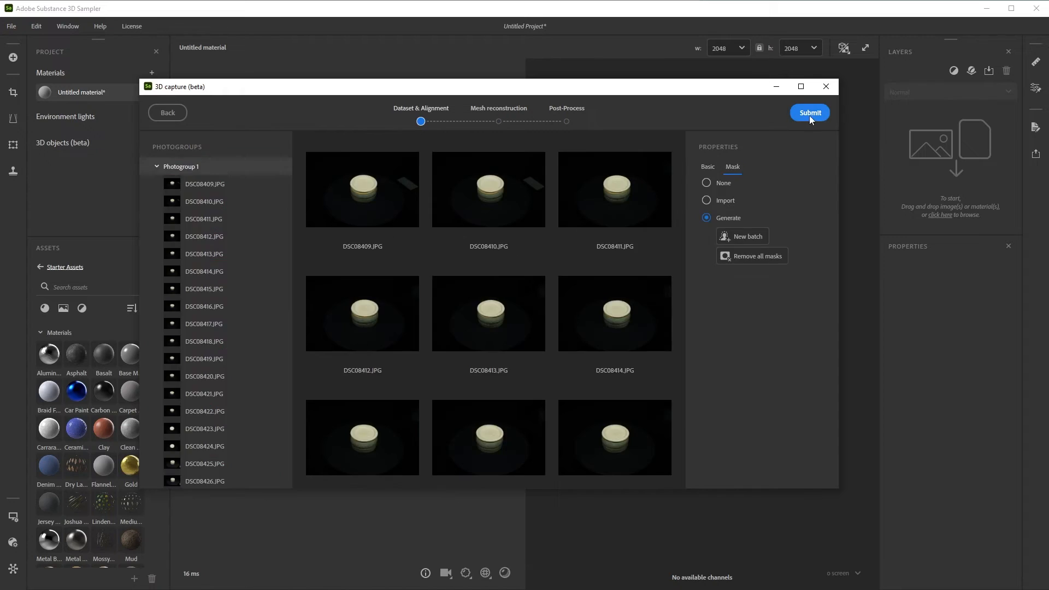
click(808, 115)
click(421, 289)
click(399, 327)
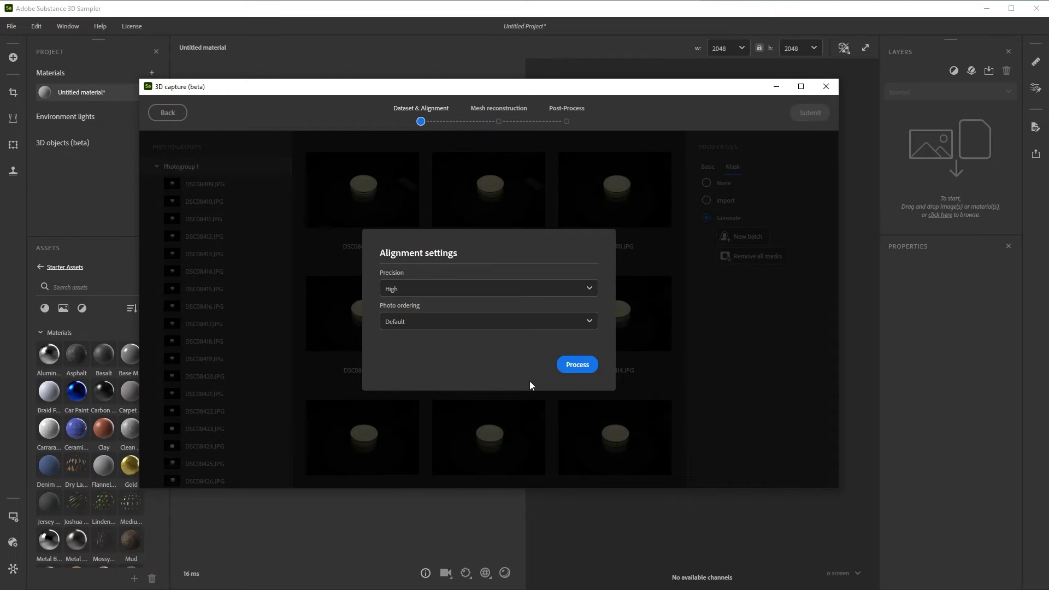
click(582, 365)
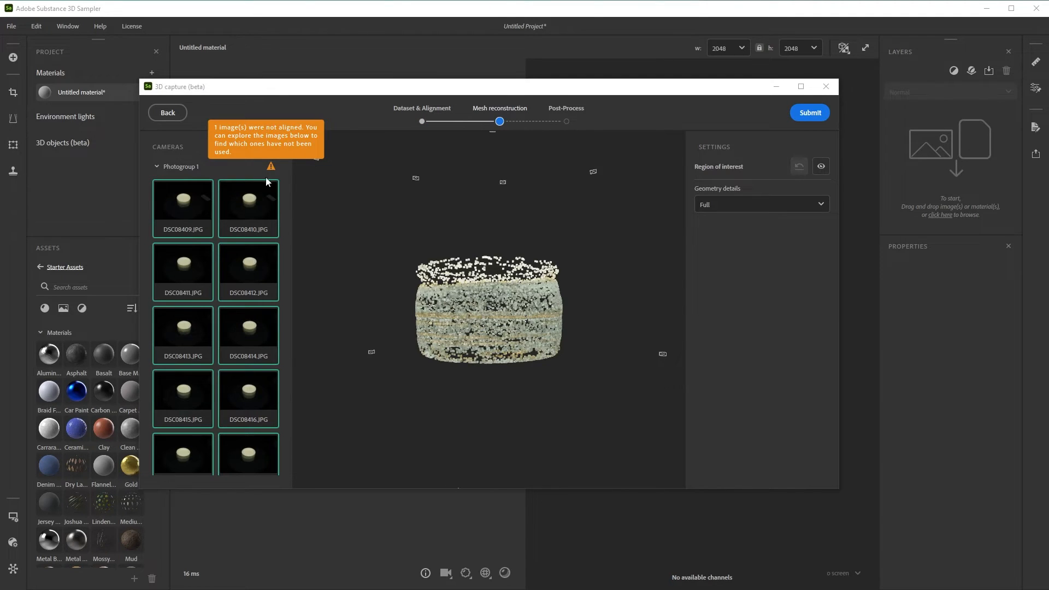
Check Photogroup 1's cameras for unaligned photos in the High precision alignment
scroll(239, 255, down, 8)
scroll(244, 243, up, 1)
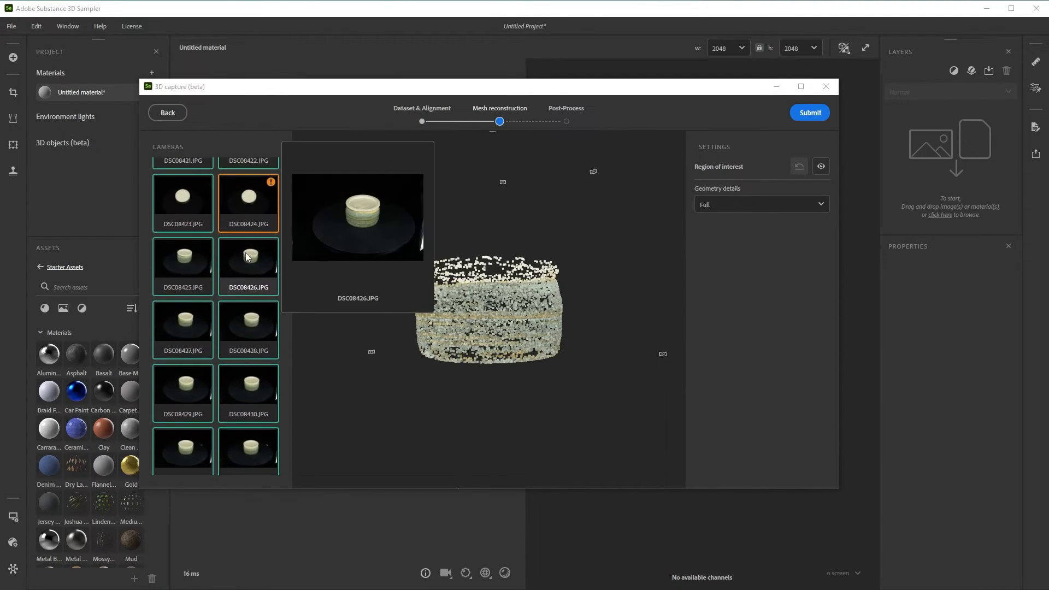
Examine the aligned point clouds and camera positions, comparing the clean pot cloud with the one surrounded by stray points
mouse_move(263, 239)
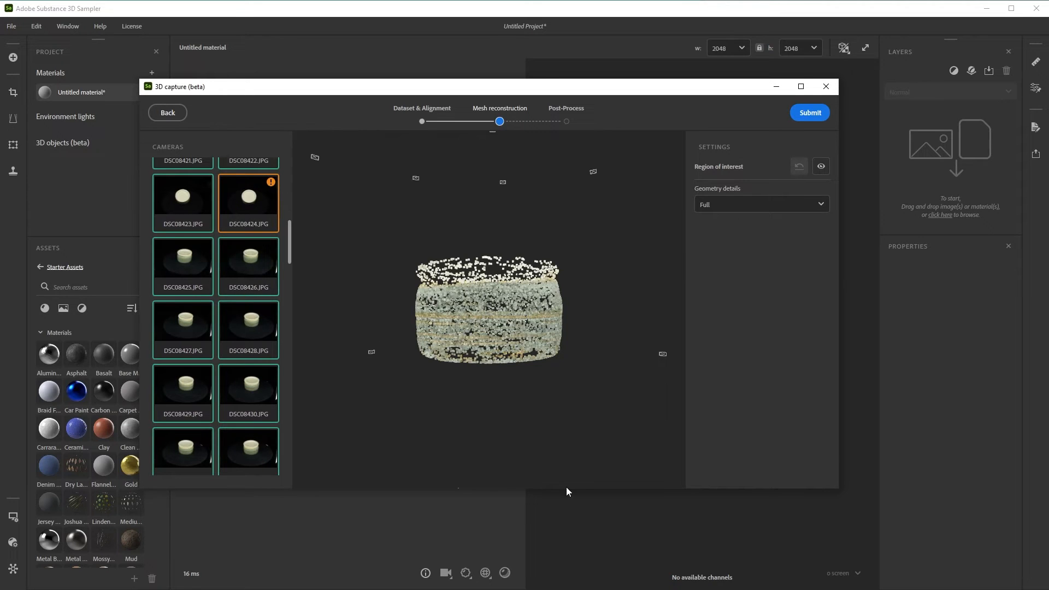
drag(619, 267, 575, 339)
scroll(580, 313, down, 4)
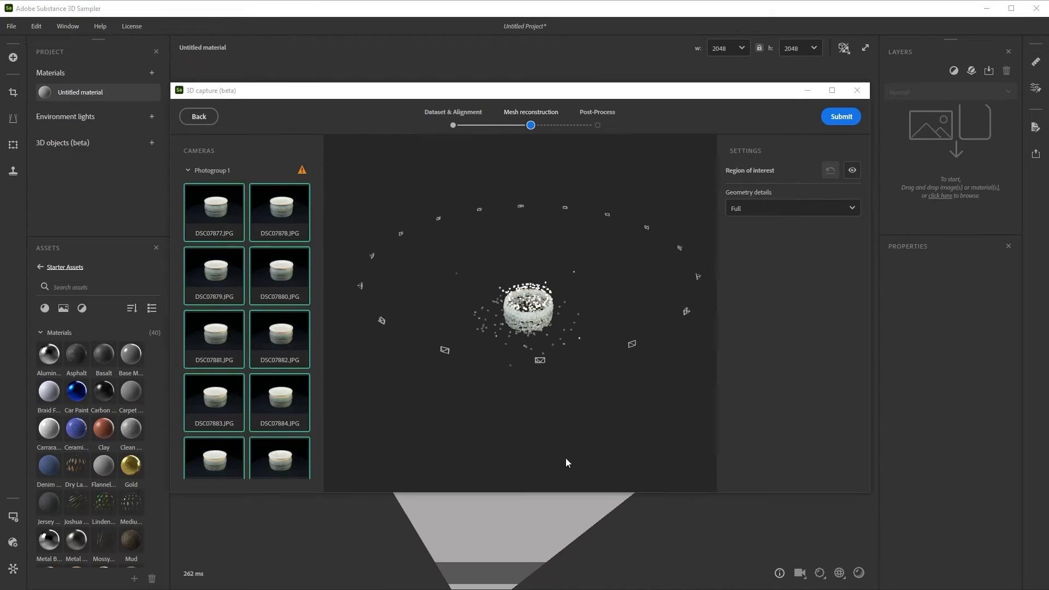
scroll(565, 382, up, 4)
mouse_move(564, 381)
mouse_down()
mouse_move(539, 401)
mouse_move(527, 392)
mouse_move(549, 378)
mouse_up()
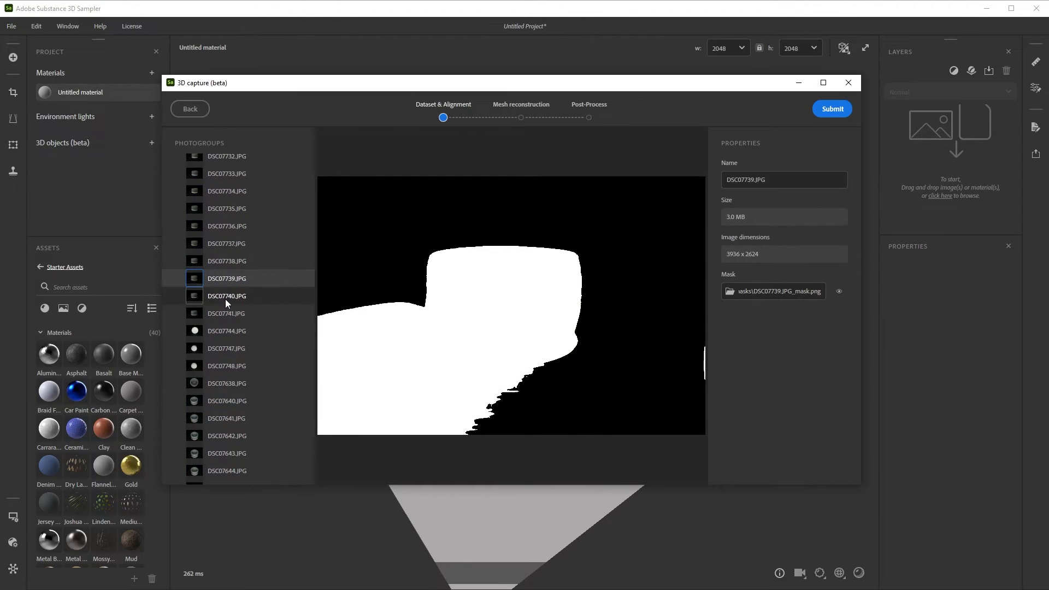
Compare the masks of photos DSC07736 to DSC07741 for faulty masking and view DSC07736.JPG without its mask overlay
click(226, 298)
click(228, 311)
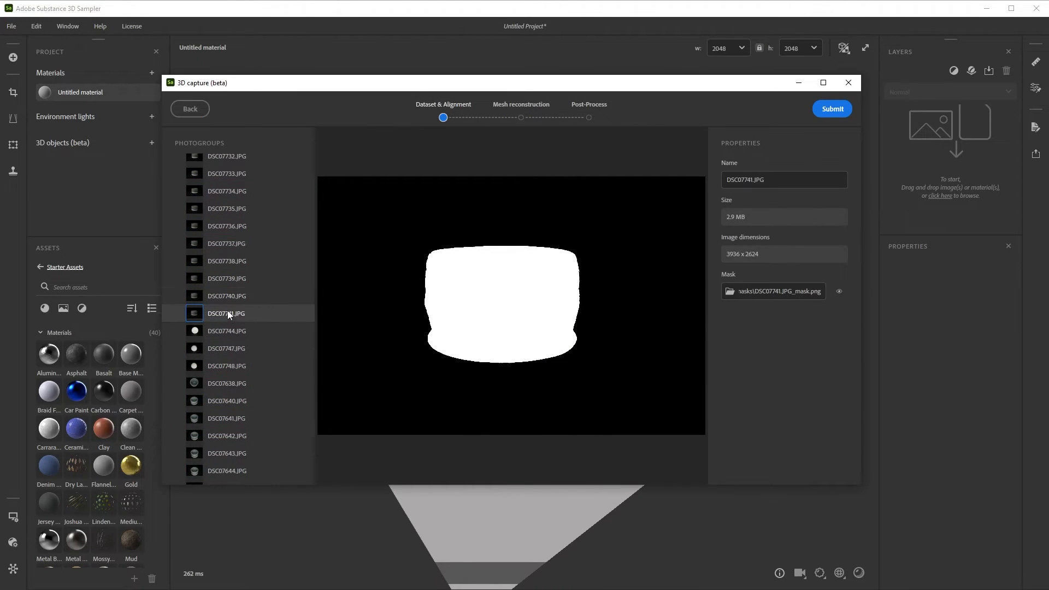
click(224, 280)
click(228, 261)
click(231, 244)
click(235, 227)
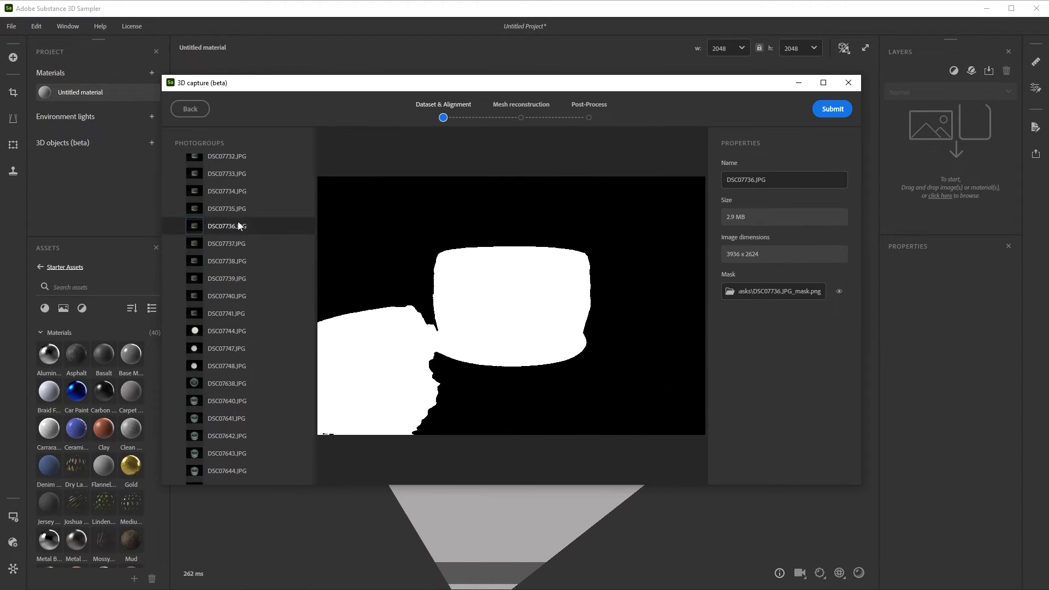
click(840, 292)
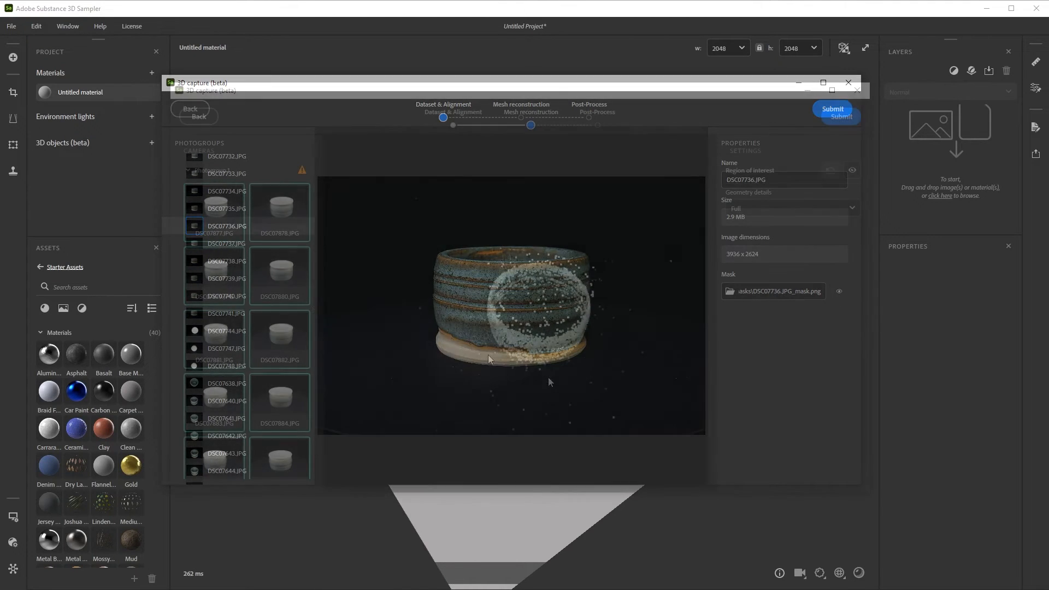
Display the region of interest and adjust its bounding box around the pot's point cloud
click(851, 170)
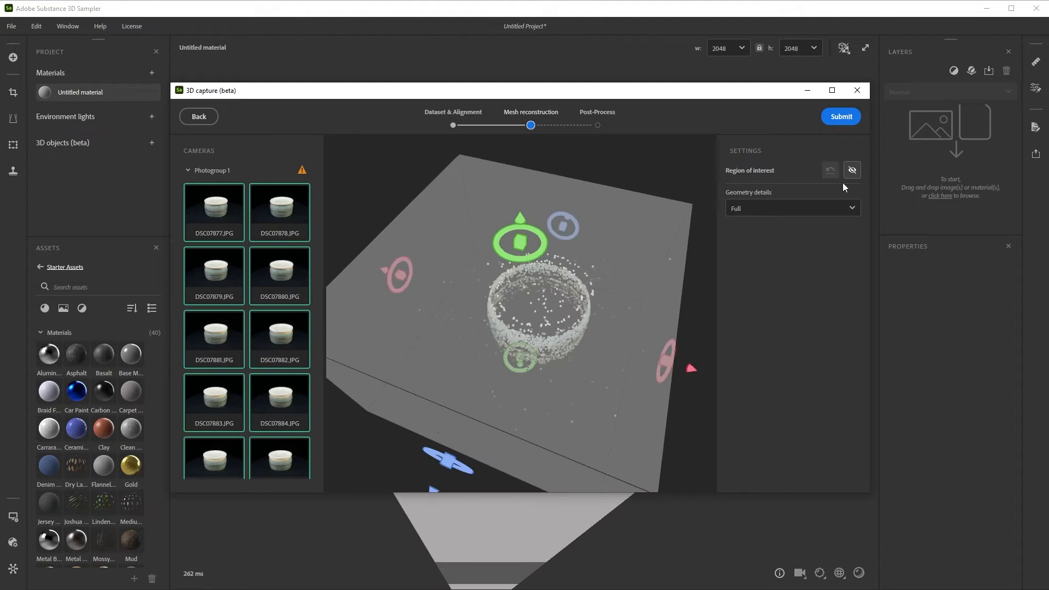
drag(578, 370, 575, 334)
scroll(590, 378, up, 4)
drag(610, 417, 599, 412)
drag(520, 360, 600, 356)
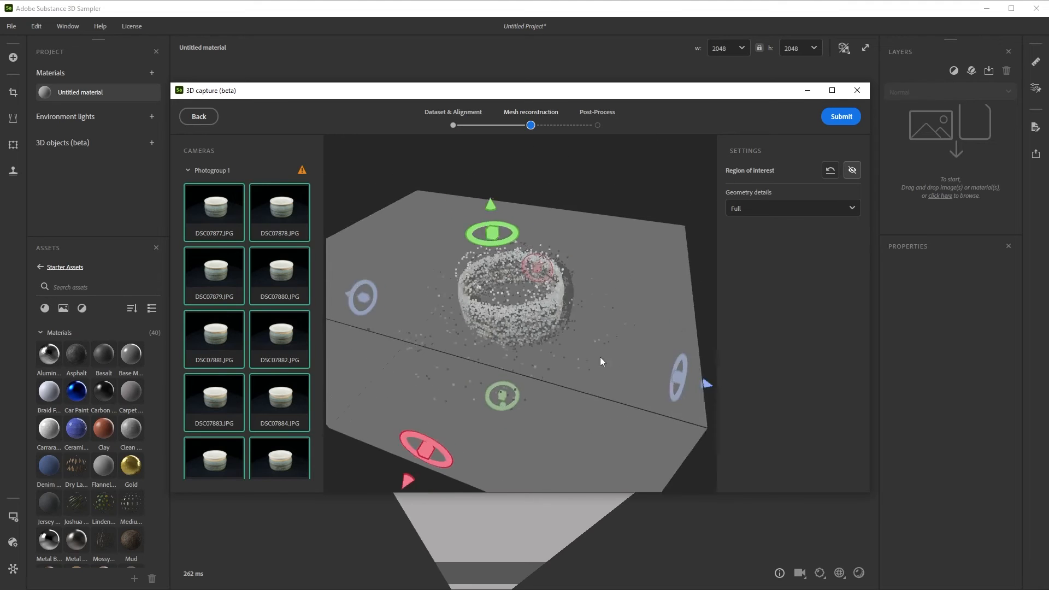
middle_drag(600, 356, 536, 345)
drag(570, 357, 469, 347)
drag(479, 257, 462, 317)
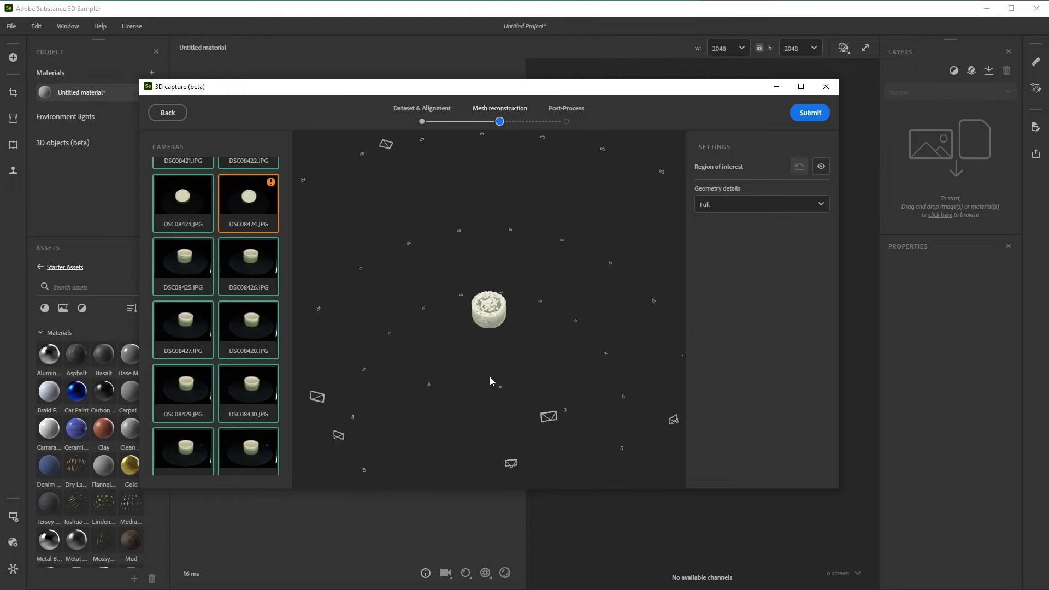
Keep the geometry details at Full and submit the pot's mesh reconstruction
scroll(491, 369, up, 10)
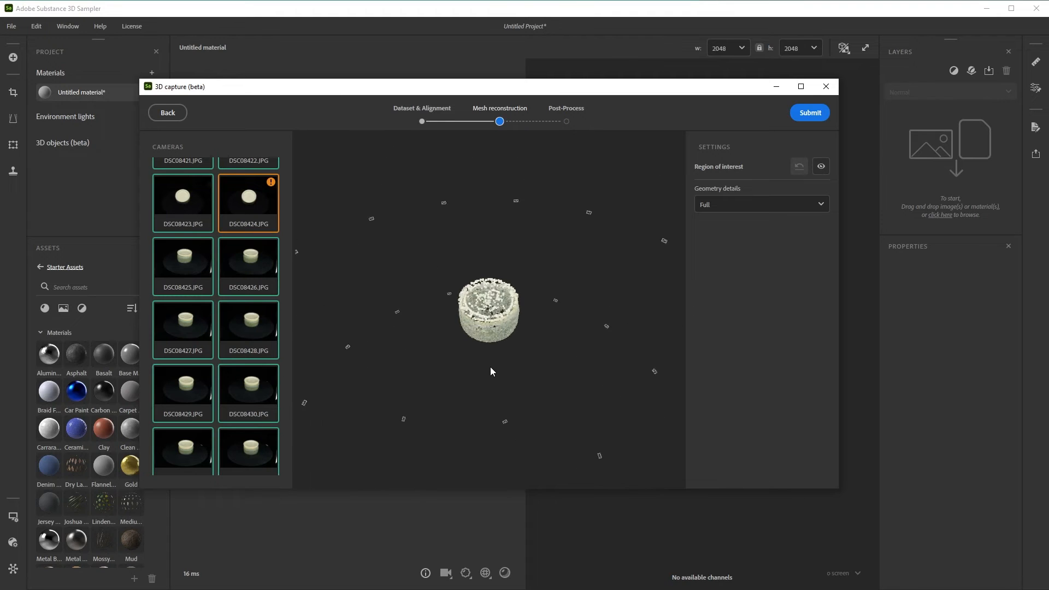
drag(500, 373, 527, 392)
scroll(522, 356, down, 4)
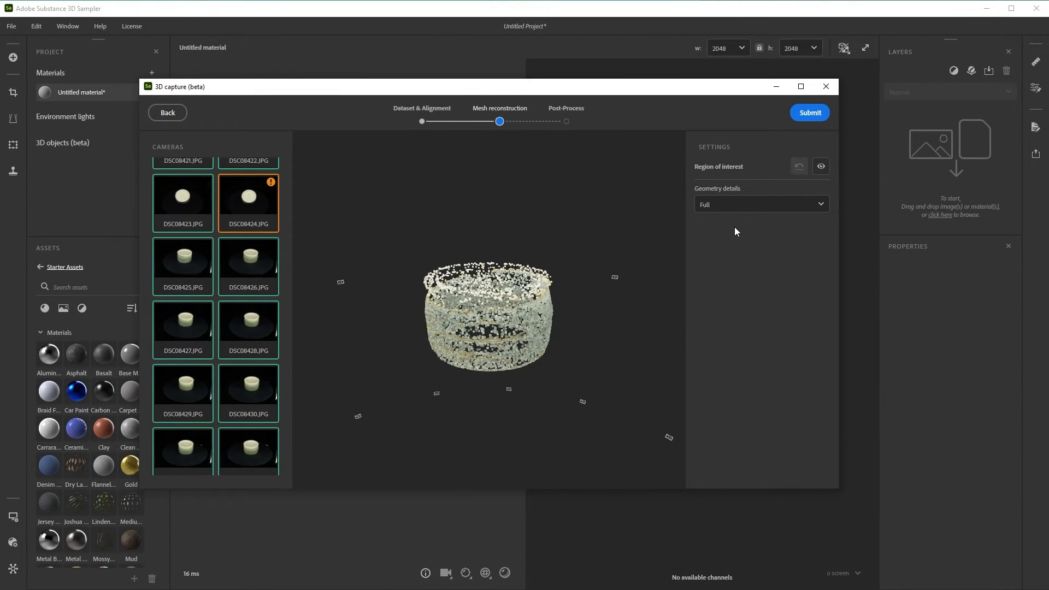
click(755, 205)
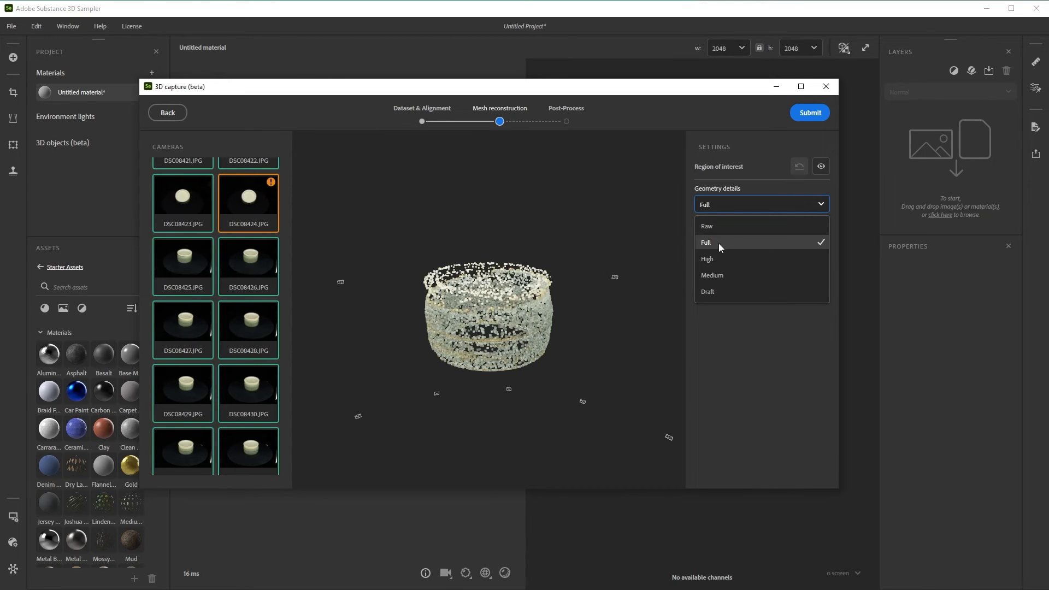
click(621, 212)
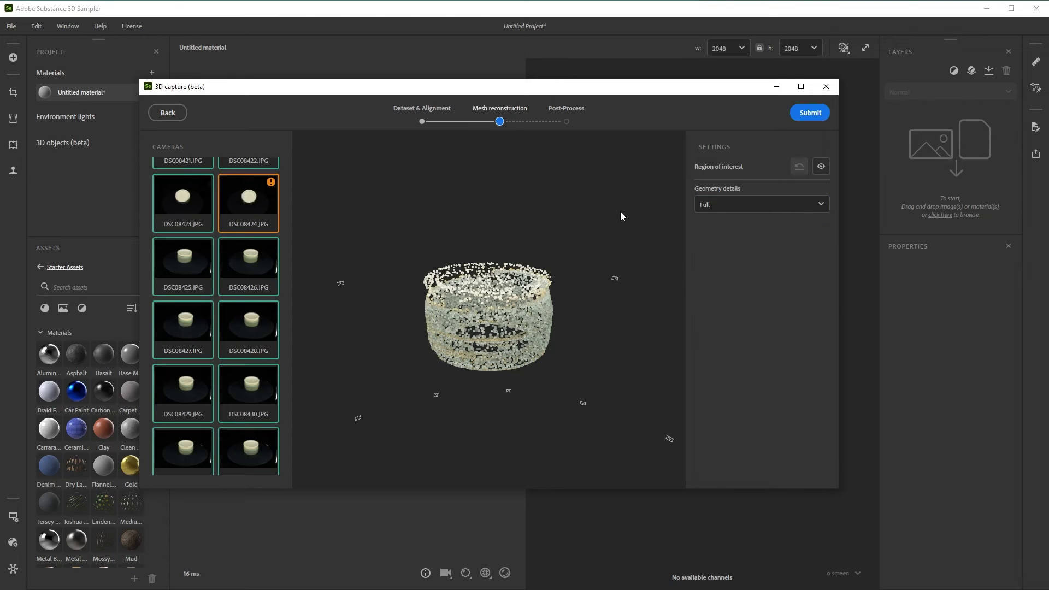
click(802, 116)
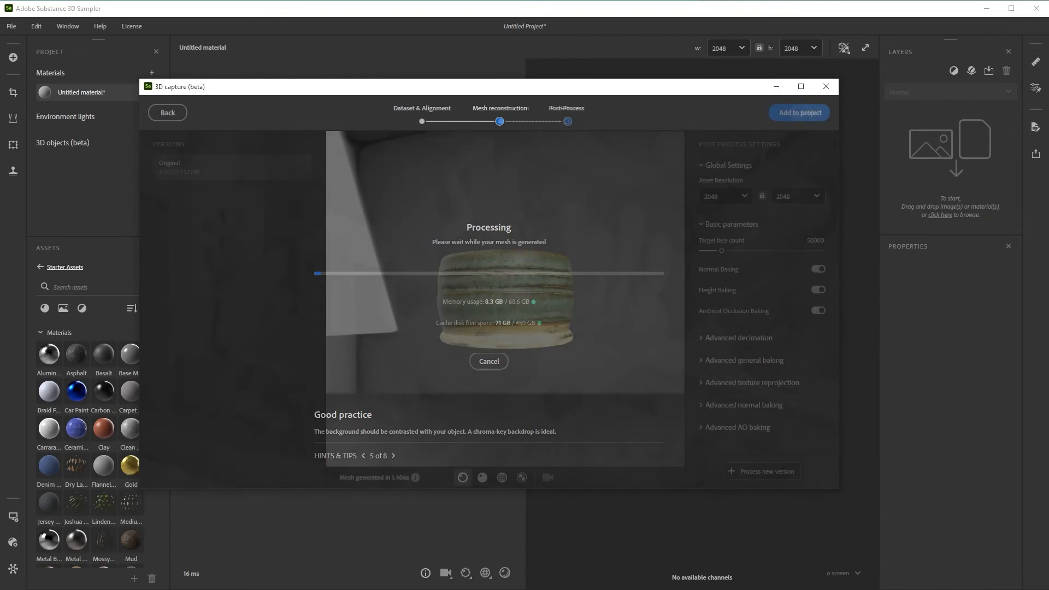
Inspect the generated pot mesh in untextured, Wireframe, UV Checker and textured display, looking at its shape and surface detail
drag(549, 337, 509, 316)
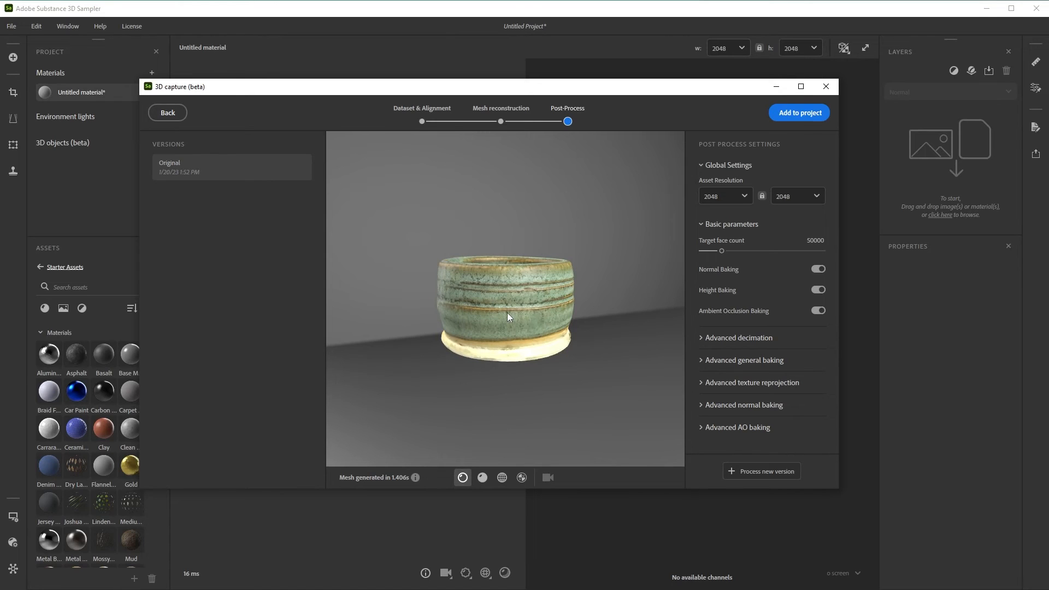
click(487, 479)
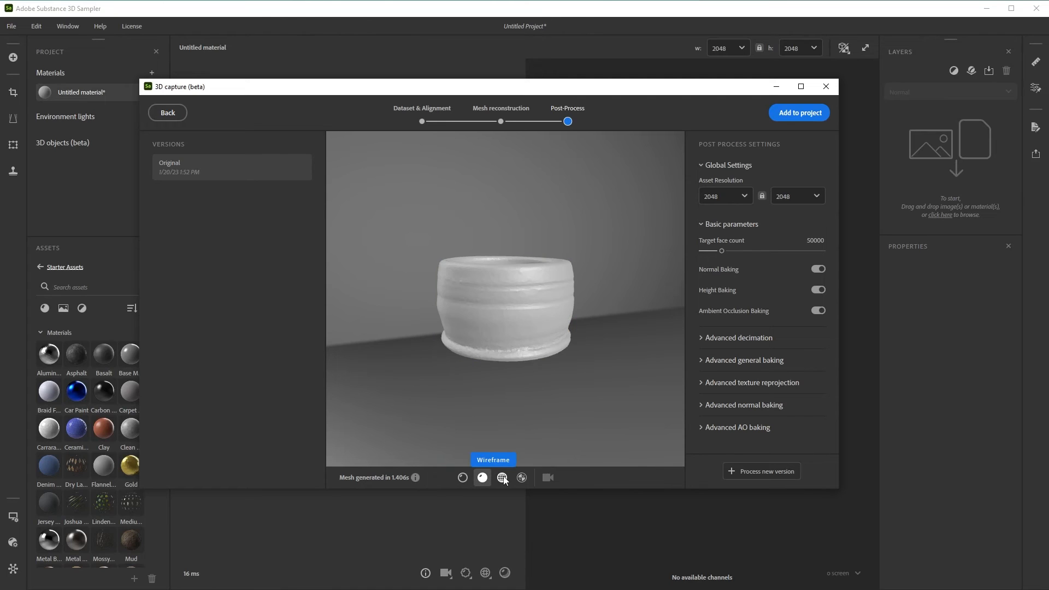
click(503, 479)
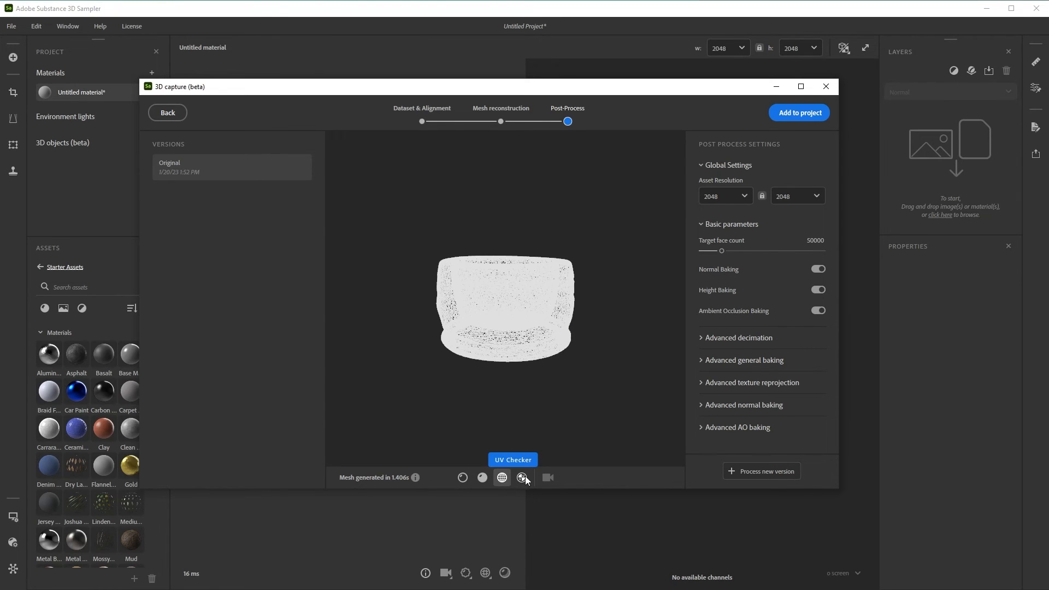
click(523, 479)
click(463, 478)
scroll(542, 271, up, 5)
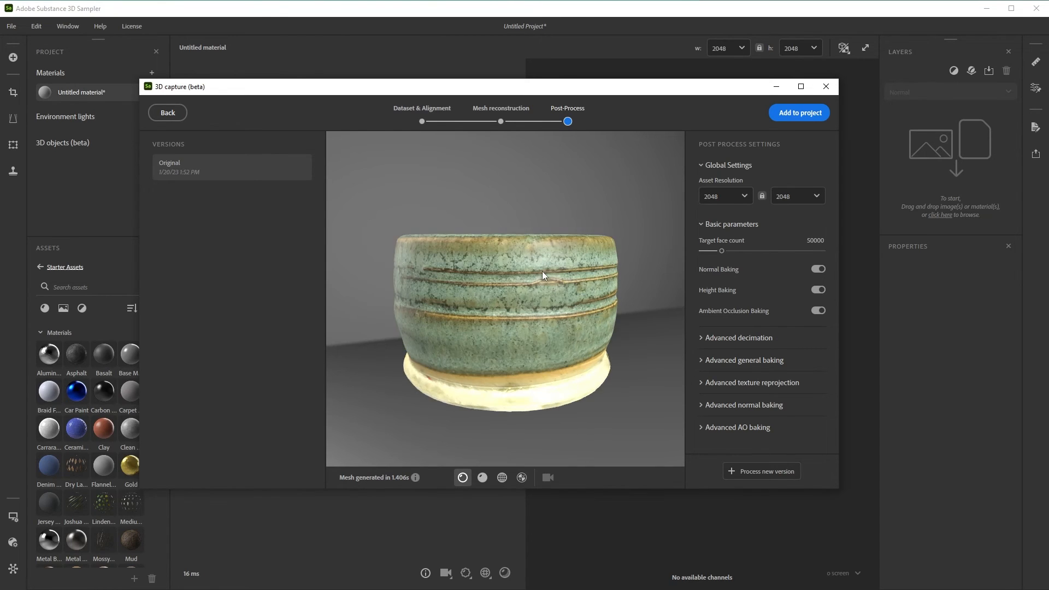
drag(516, 302, 526, 301)
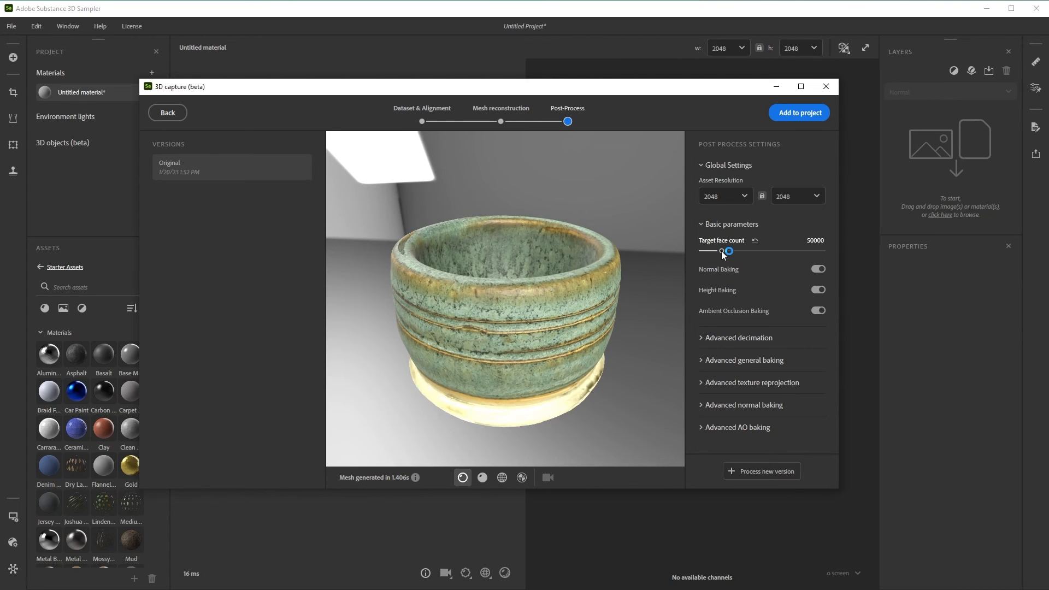
Adjust the target face count and process a new version of the mesh
drag(722, 251, 728, 251)
click(757, 473)
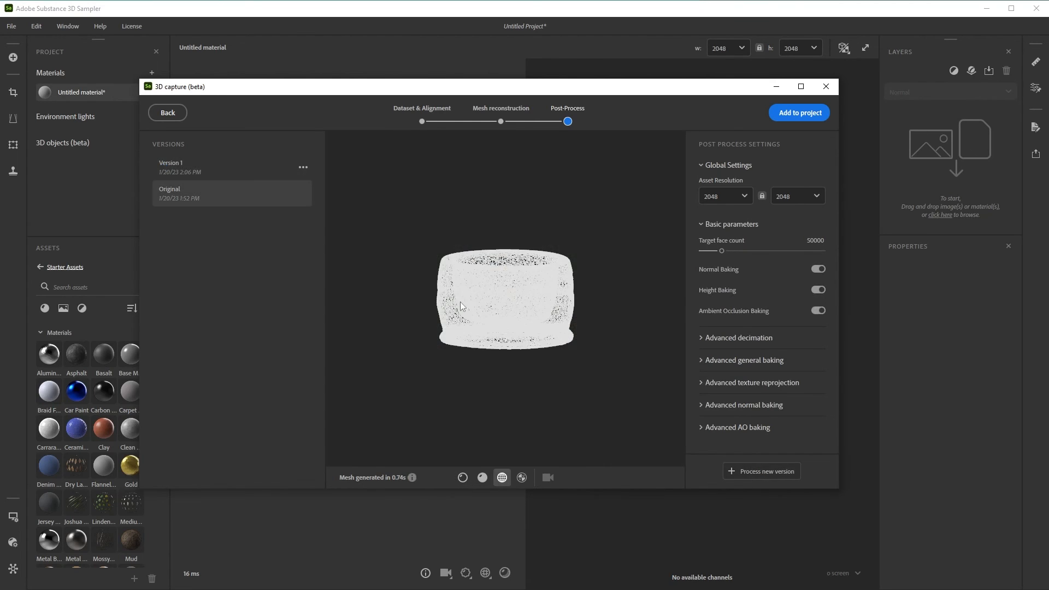
Examine the Original version's wireframe density up close and return to the textured display
drag(460, 302, 517, 325)
scroll(517, 325, up, 5)
scroll(517, 324, down, 5)
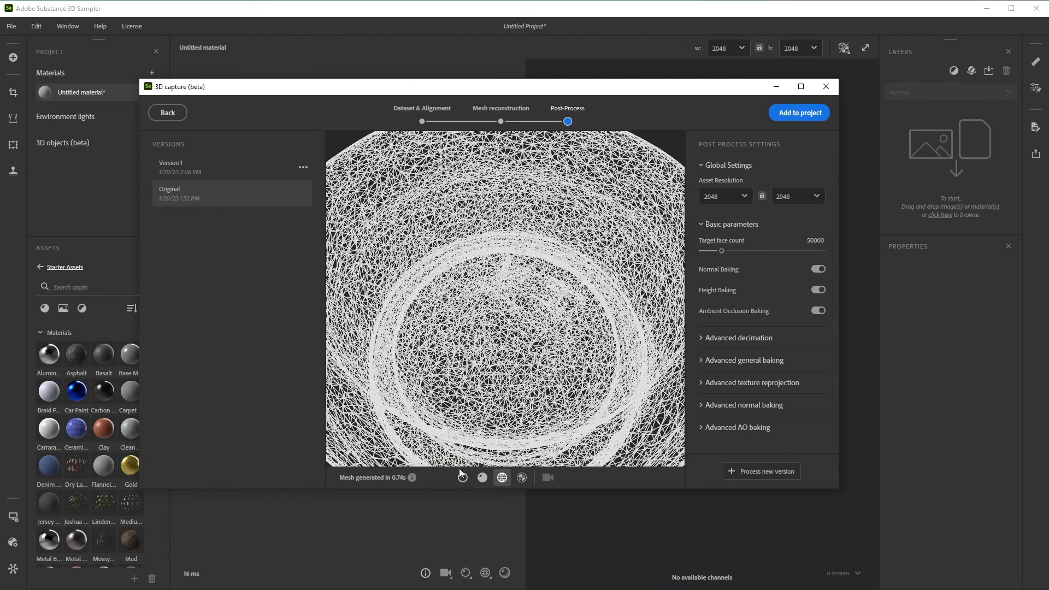
click(463, 478)
Add the Original version to the project as a 3D mesh named Pot_Full
click(800, 112)
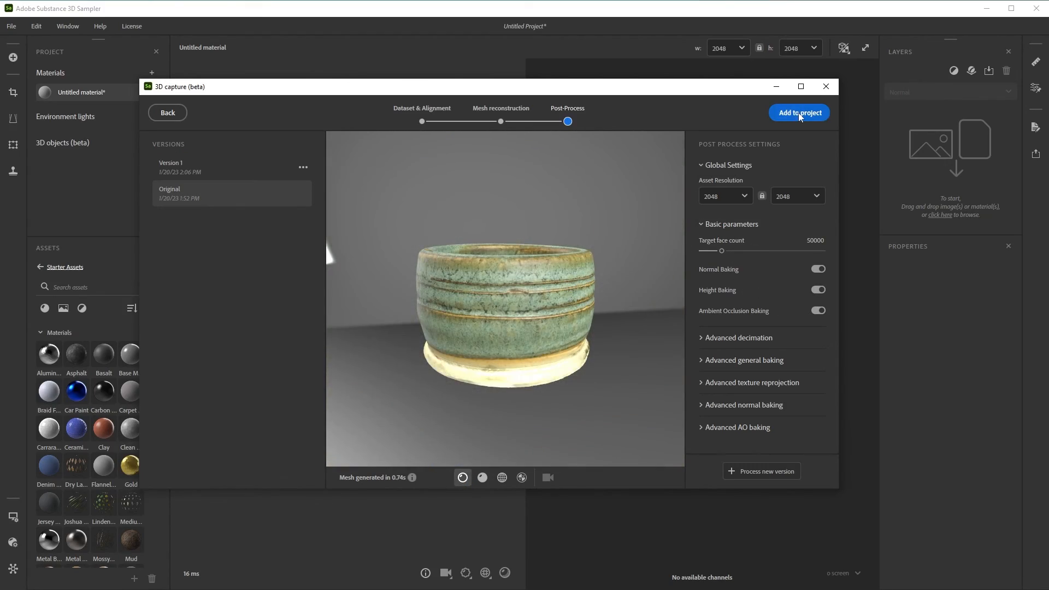
text(Pot_Full)
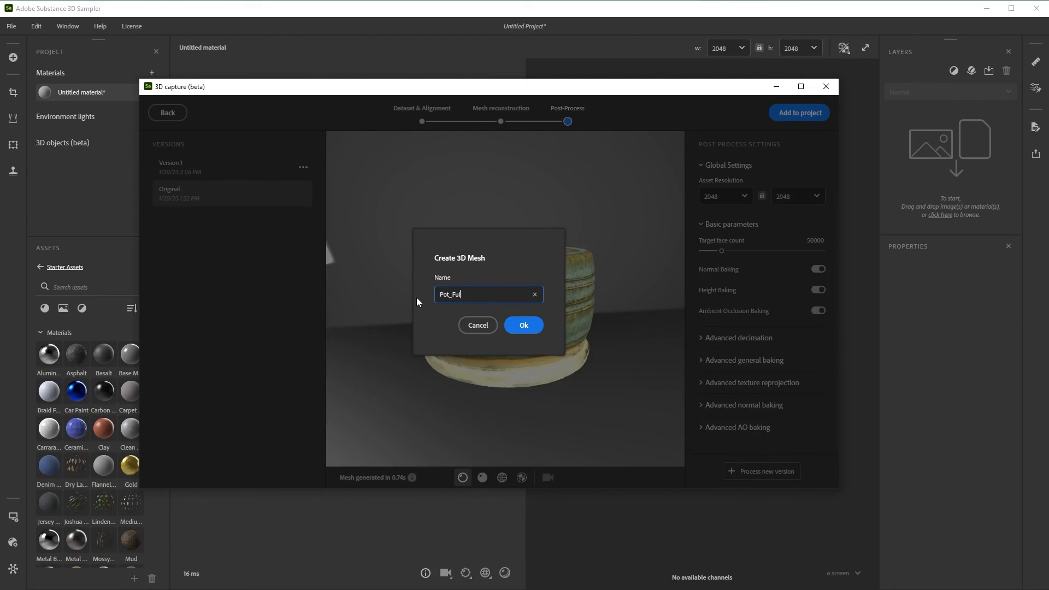
click(521, 328)
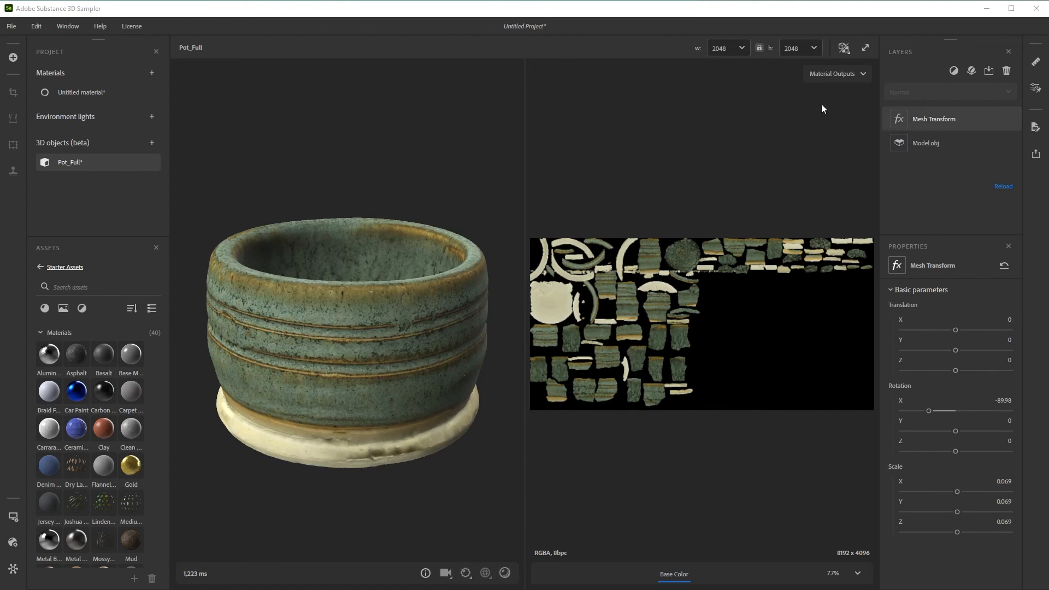
Switch the viewport to 3D only and turn the Pot_Full mesh to view it
click(846, 47)
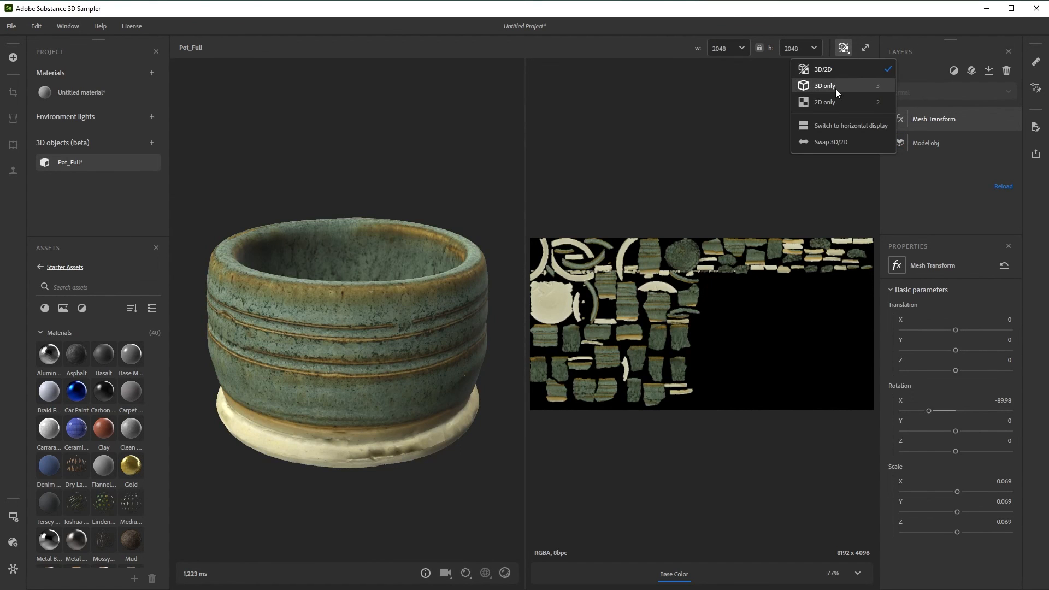
click(835, 89)
drag(585, 349, 709, 358)
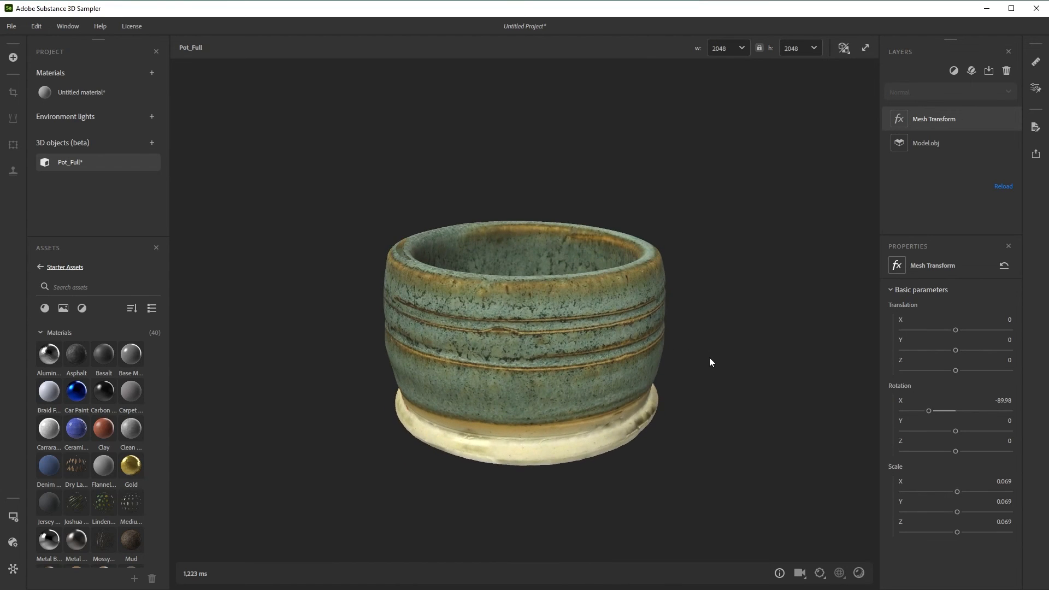
Start an export of Pot_Full and set its mesh format to USD
click(1037, 154)
click(945, 191)
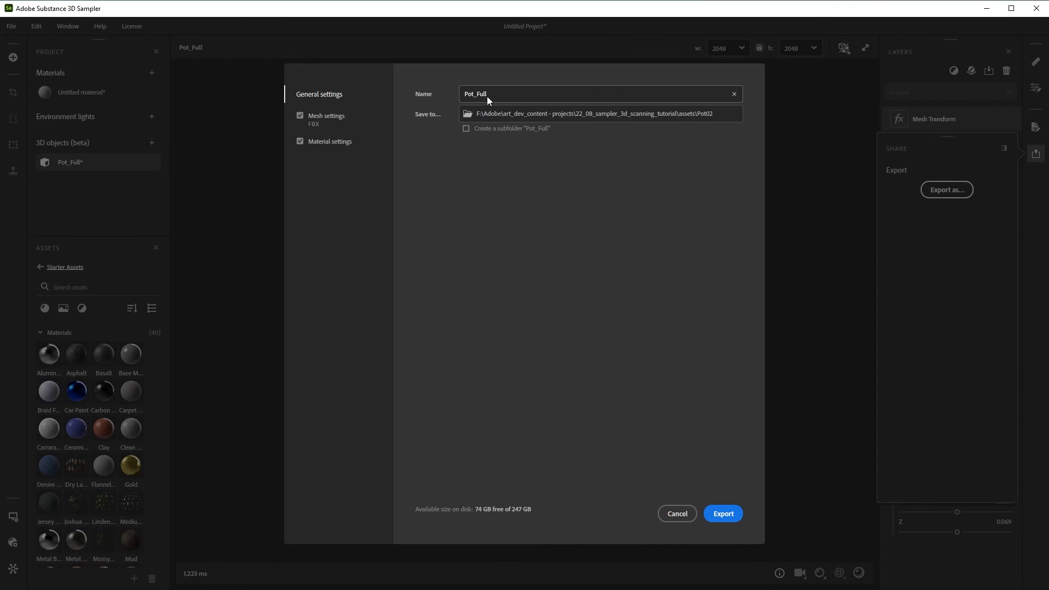
click(346, 116)
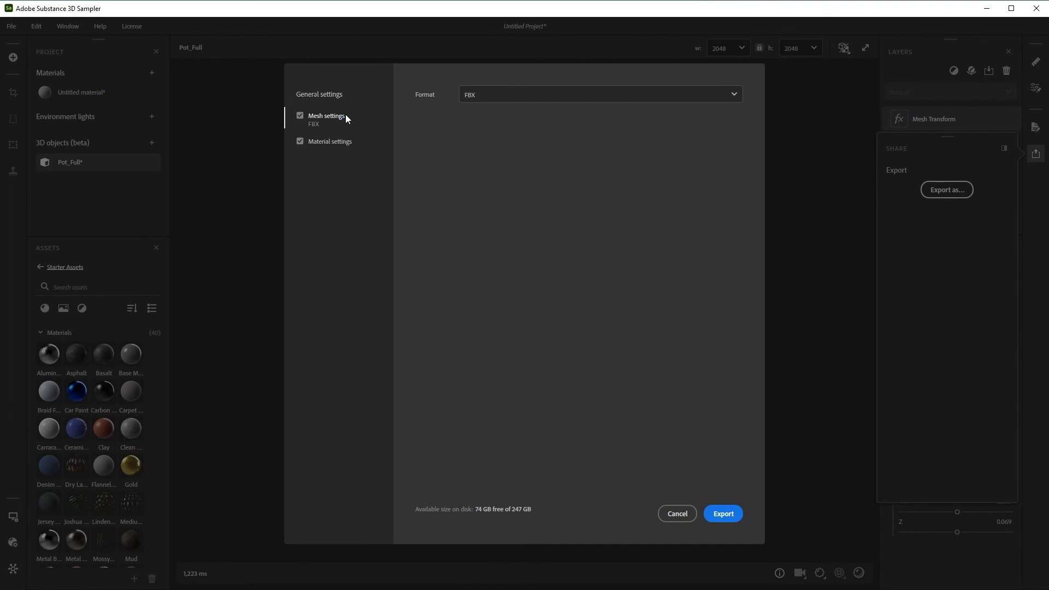
click(492, 93)
click(494, 227)
Keep the material format as Substance 3D asset file (.sbsar), leave mesh and material settings enabled, and export Pot_Full
click(347, 144)
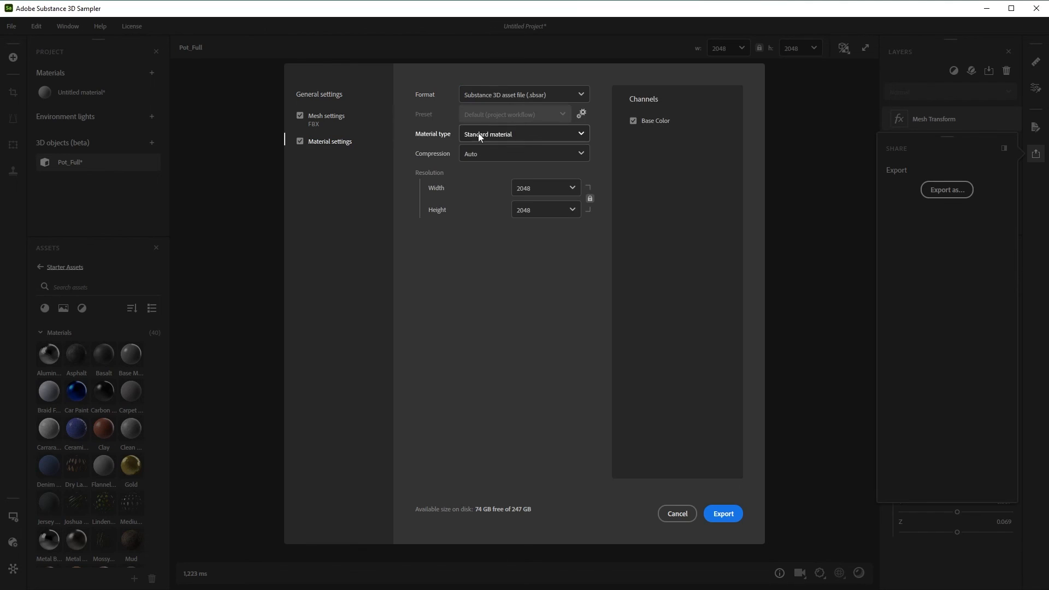
click(540, 94)
click(515, 229)
click(327, 93)
click(302, 117)
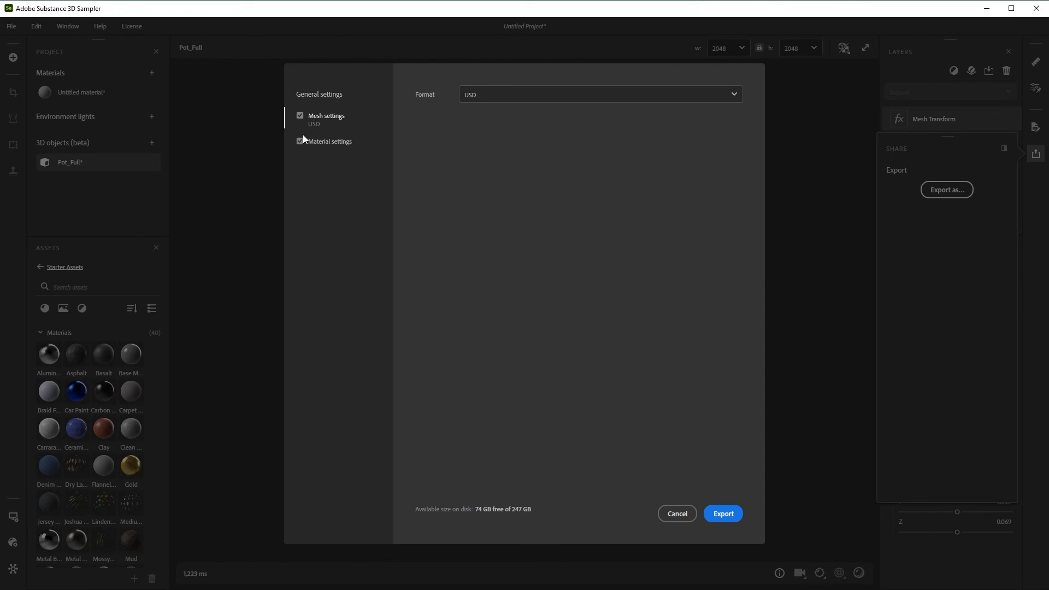
click(301, 142)
click(301, 141)
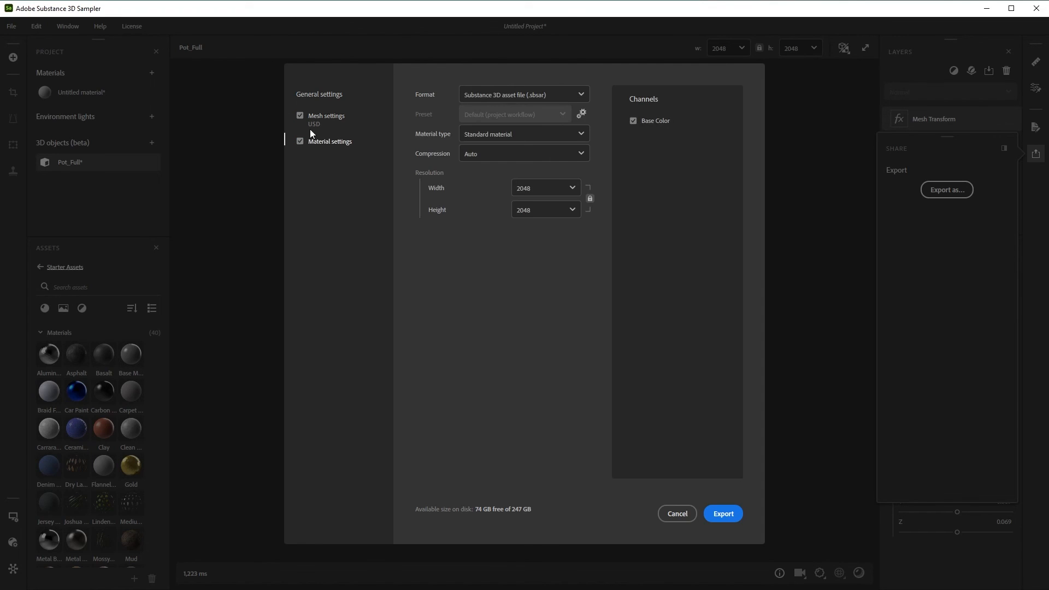
click(329, 94)
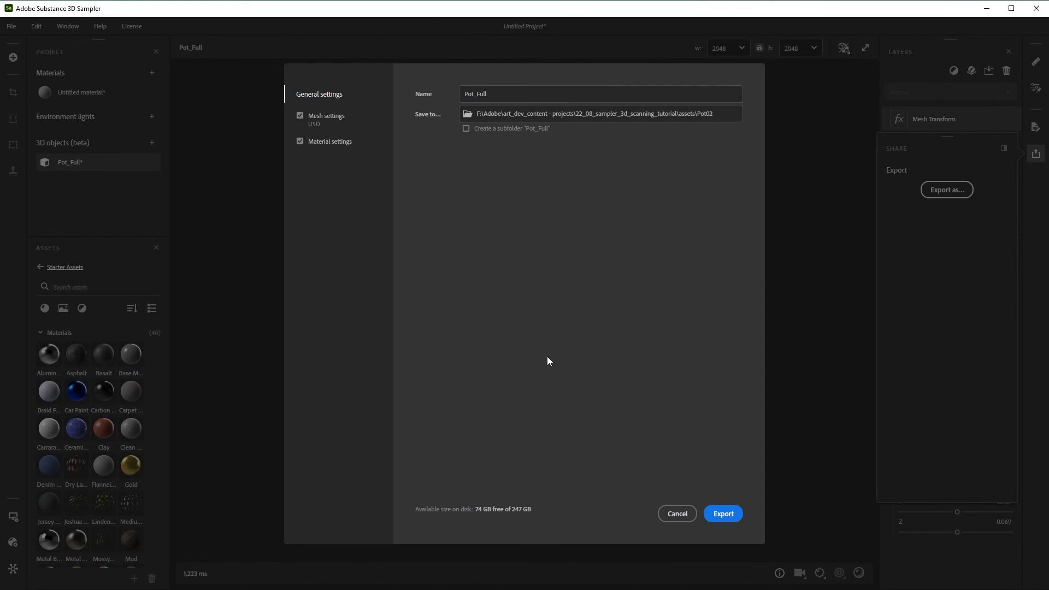
click(719, 515)
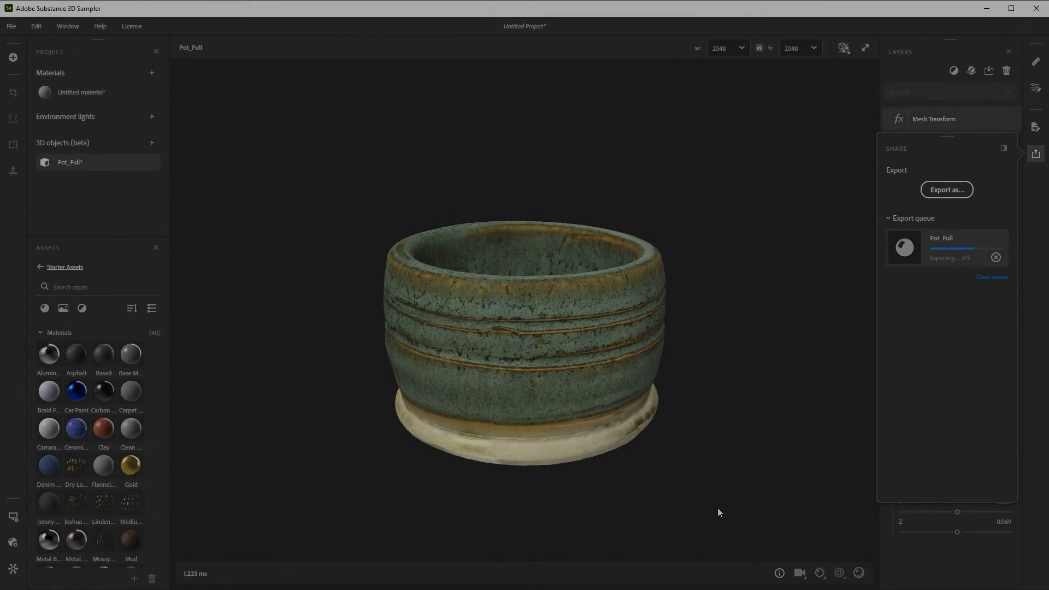